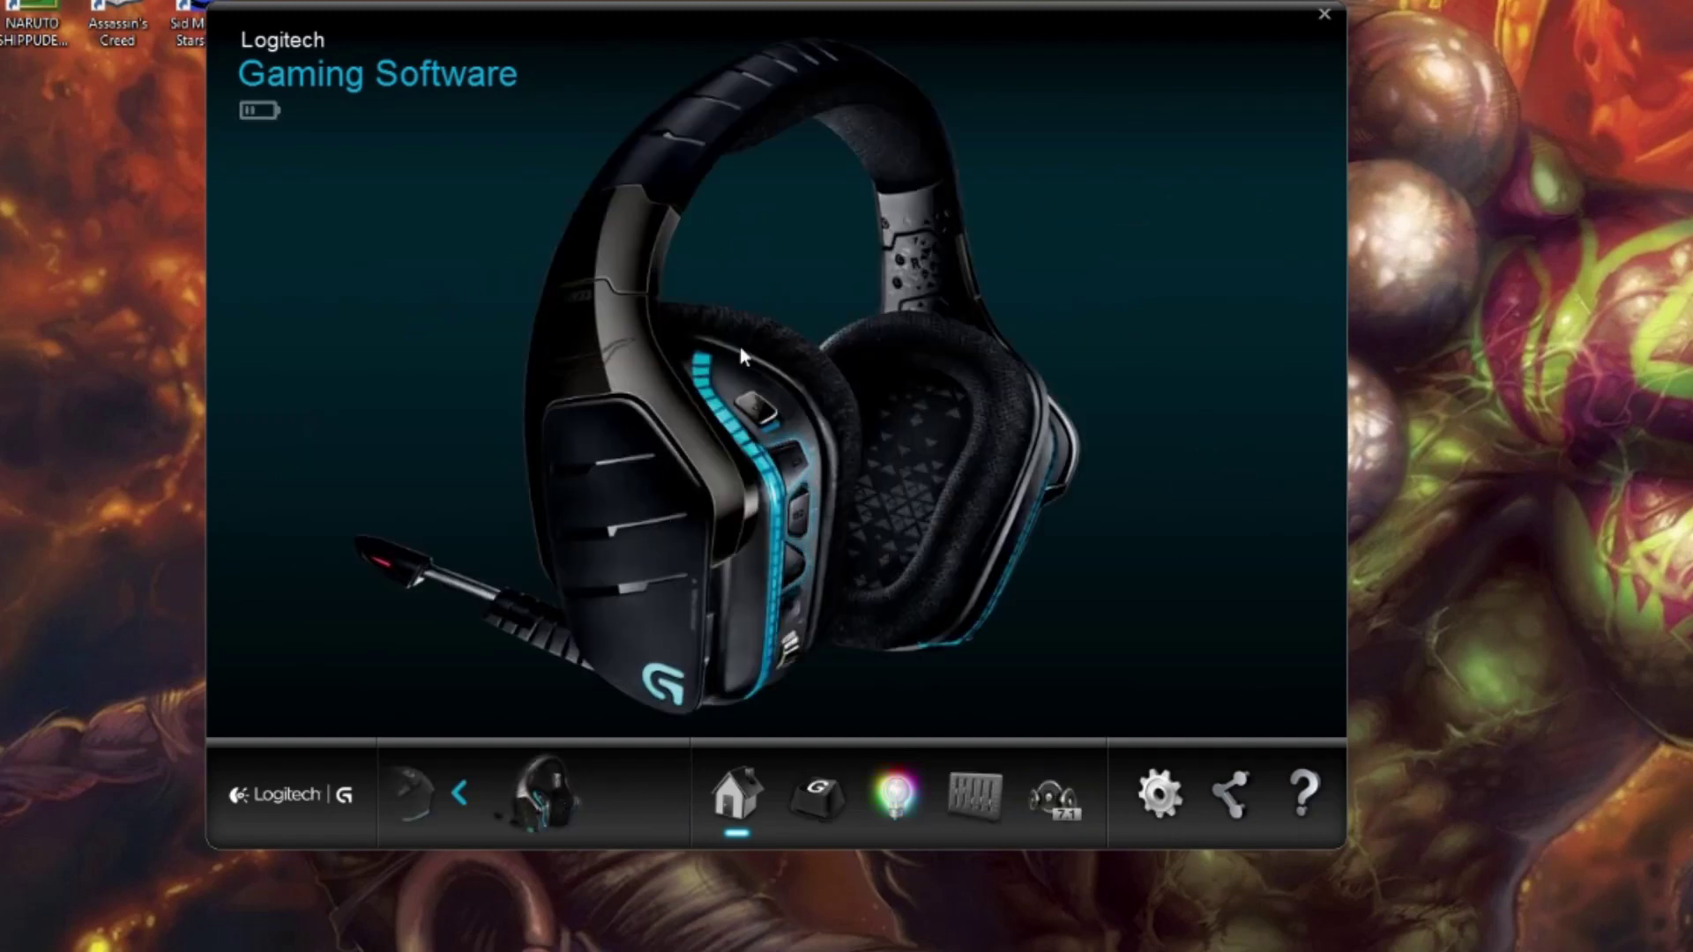
Open the headset's G-key customization page to view its profiles, commands and key assignments
drag(760, 26, 766, 71)
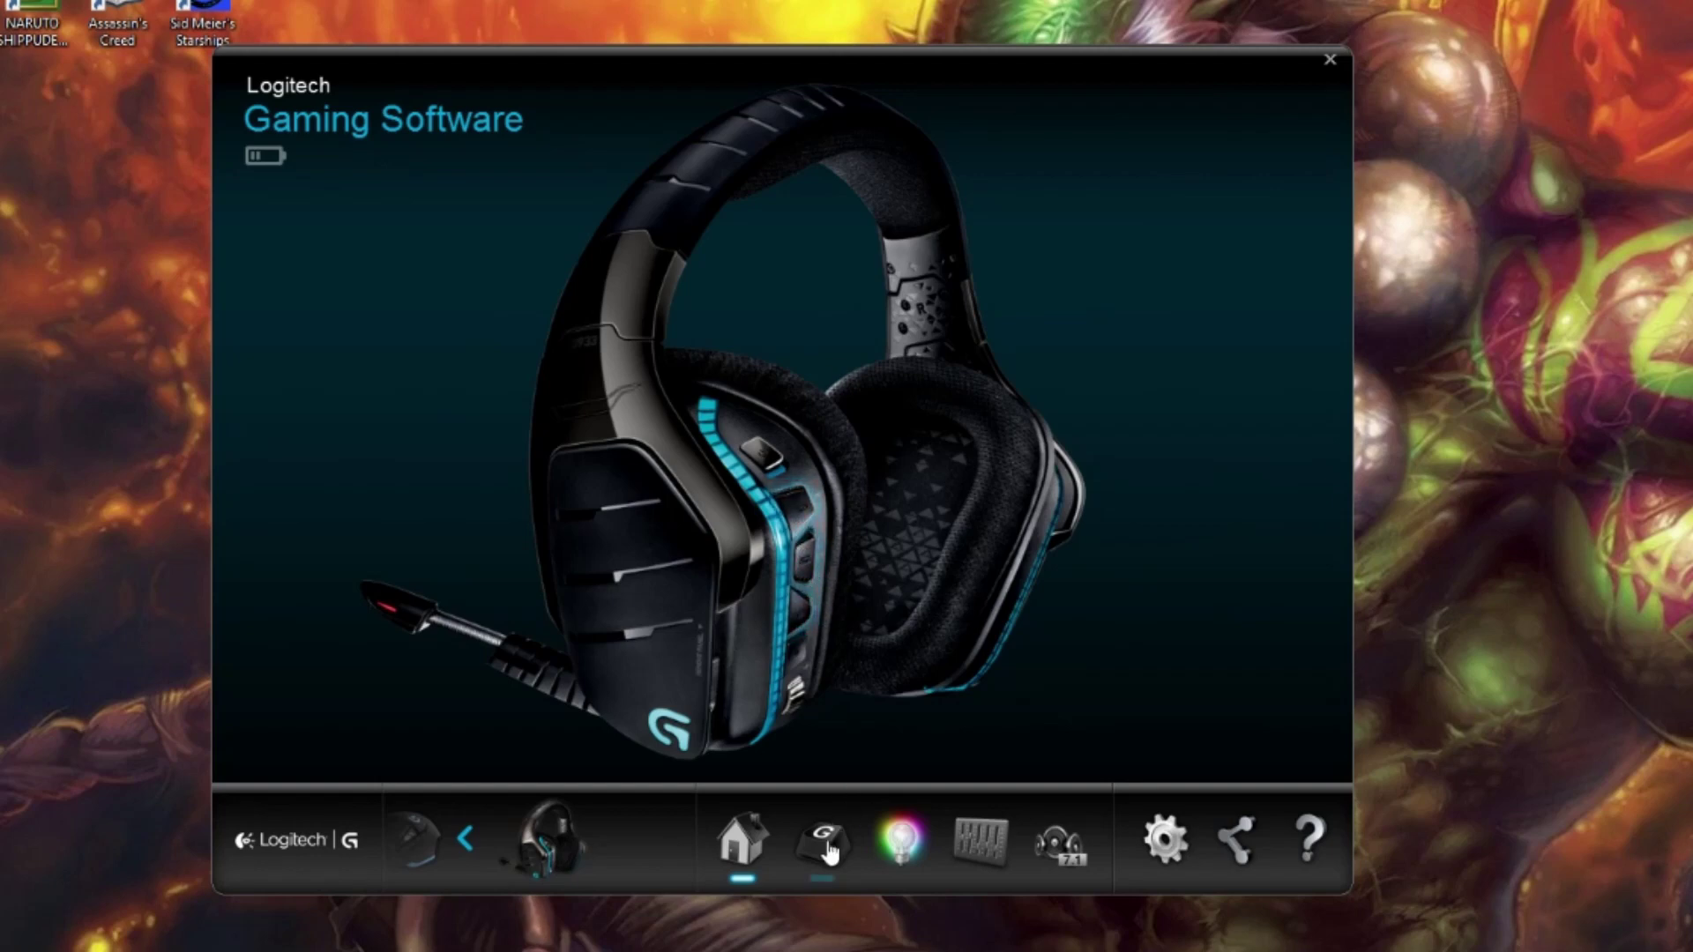
click(798, 831)
click(764, 836)
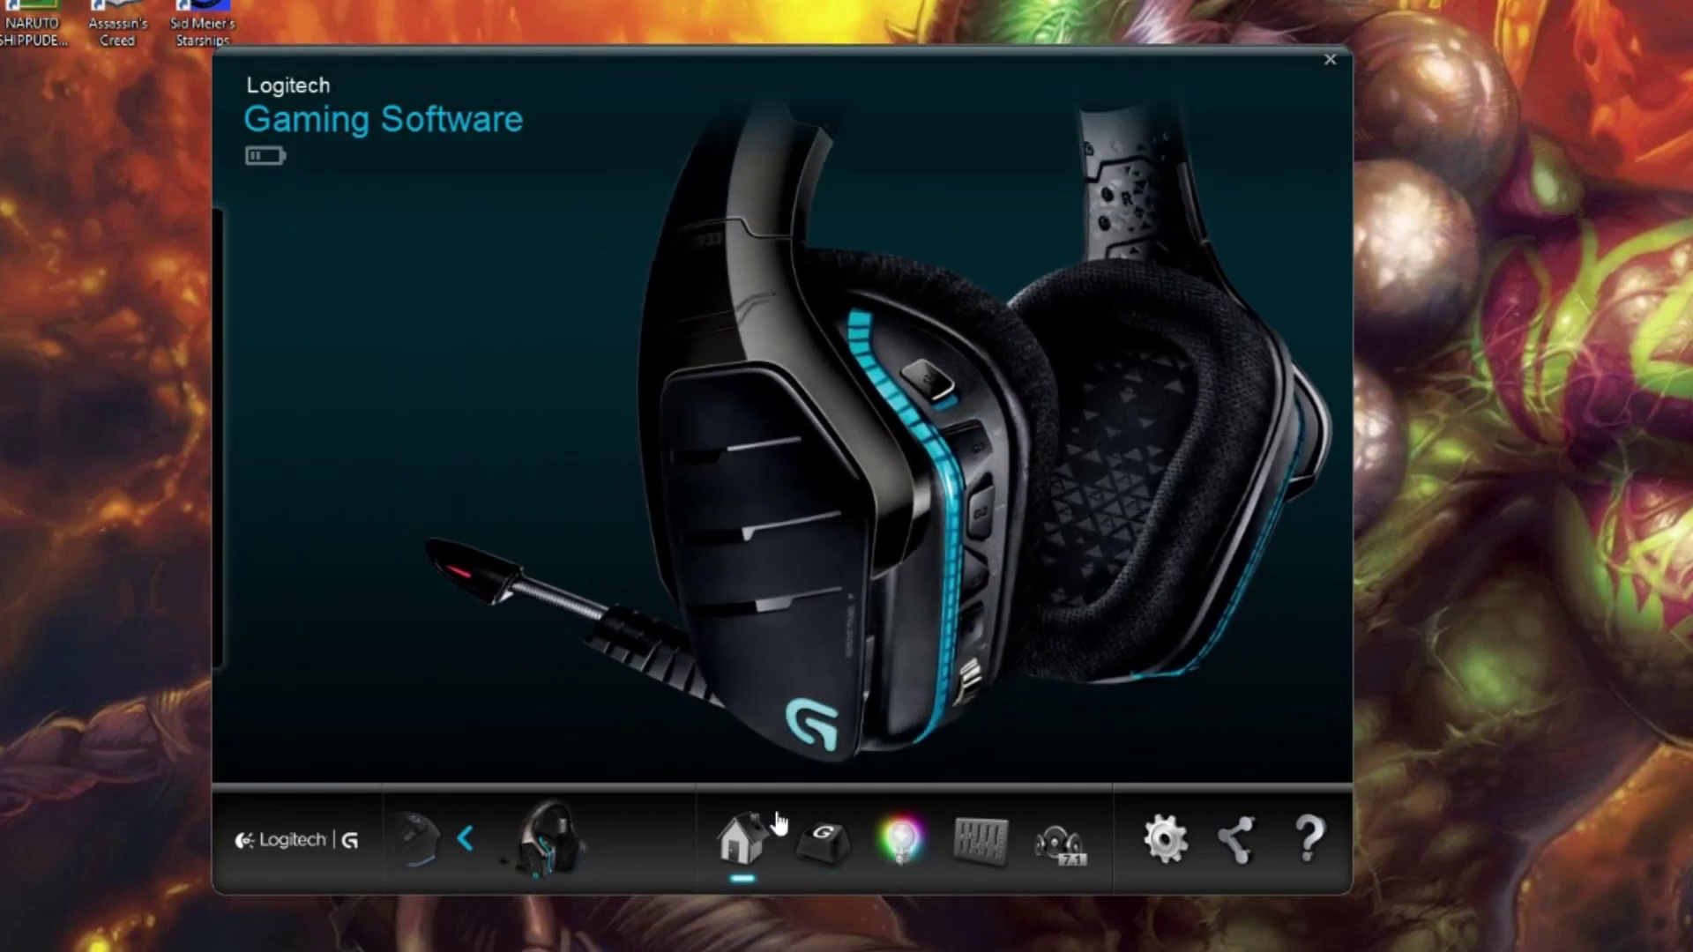
click(827, 820)
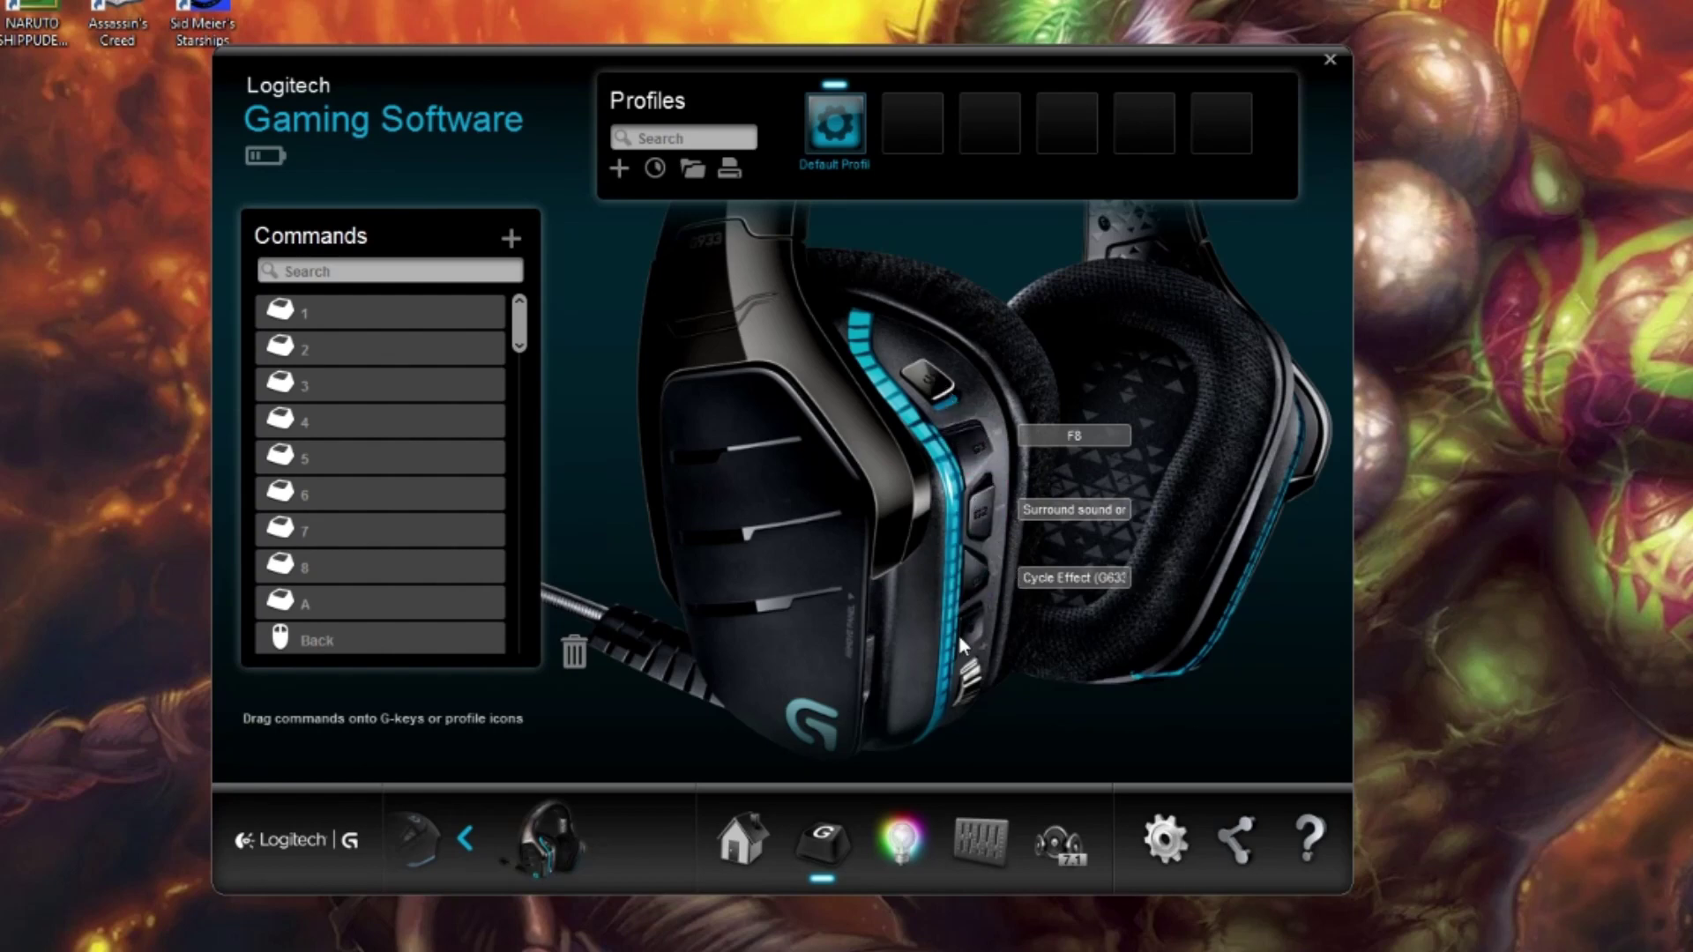
Preview the headset's Breathing, Color Cycle and Solid Color lighting presets, and return to Custom Lighting
click(904, 842)
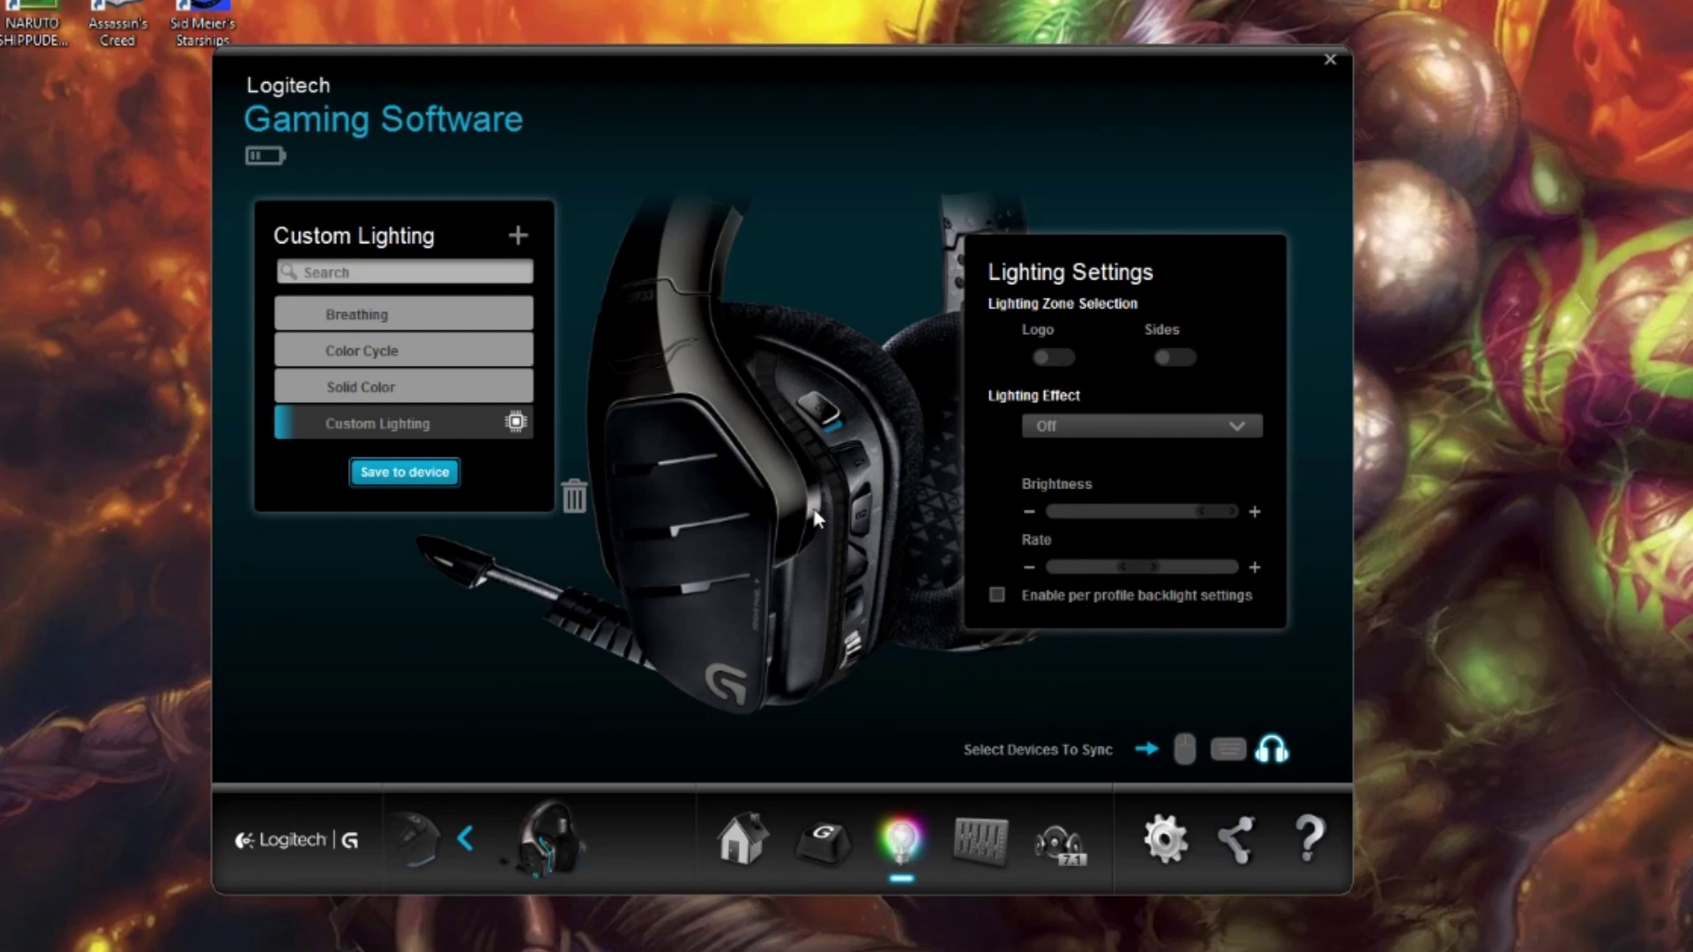
click(391, 313)
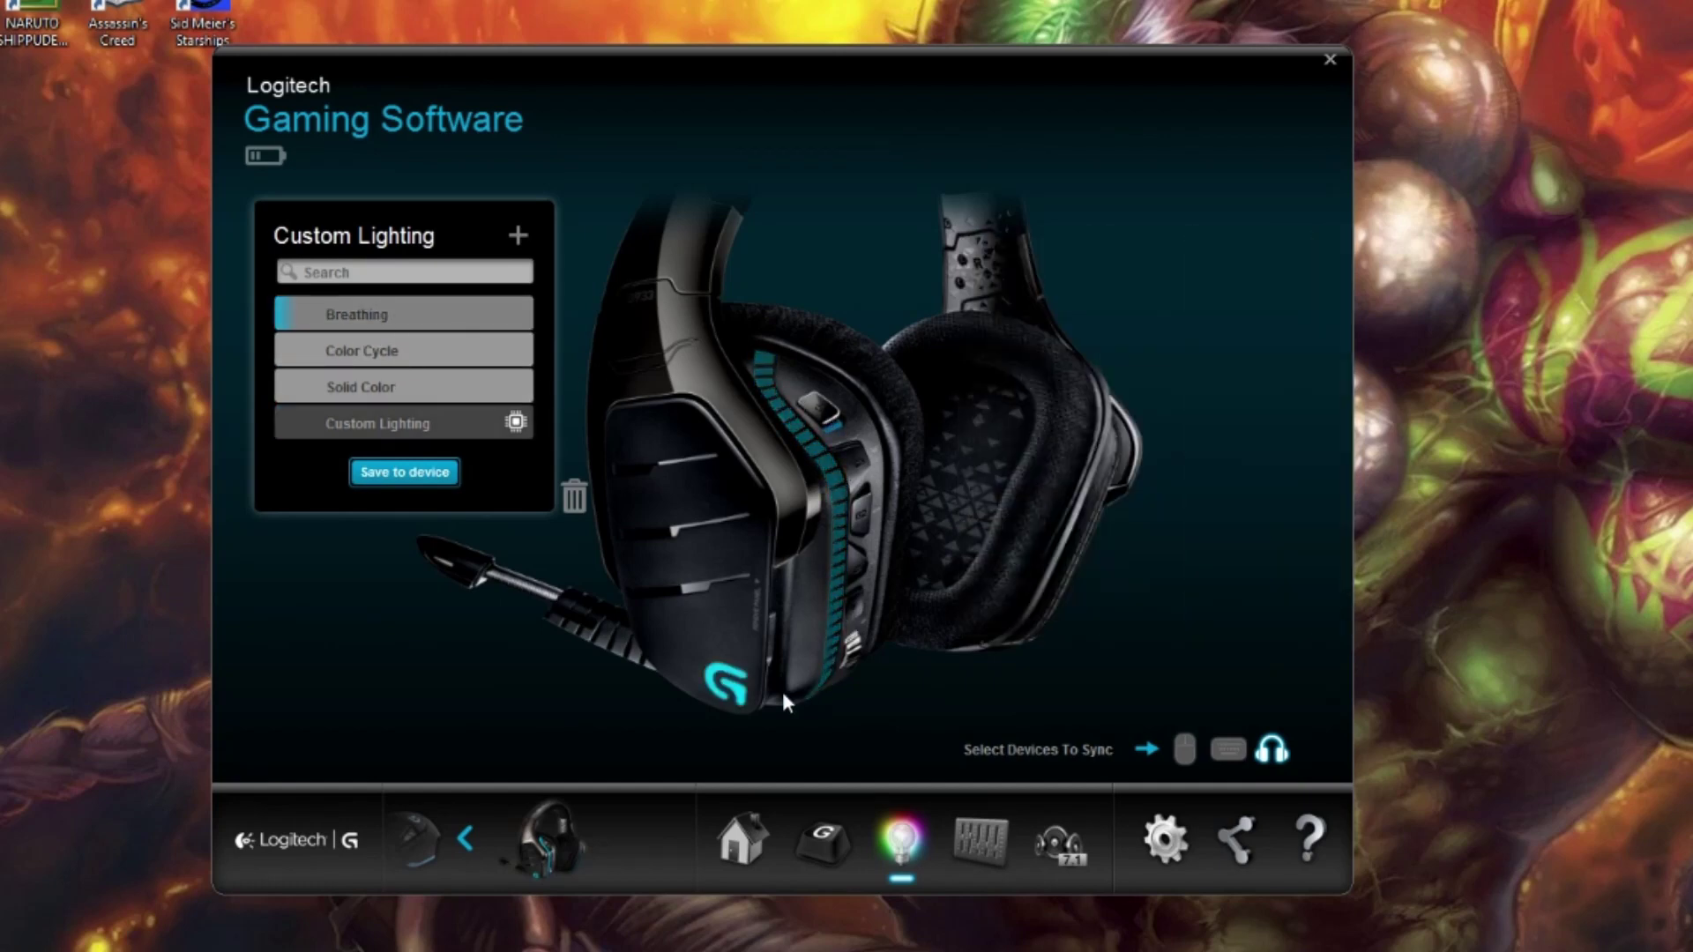
click(363, 352)
click(380, 384)
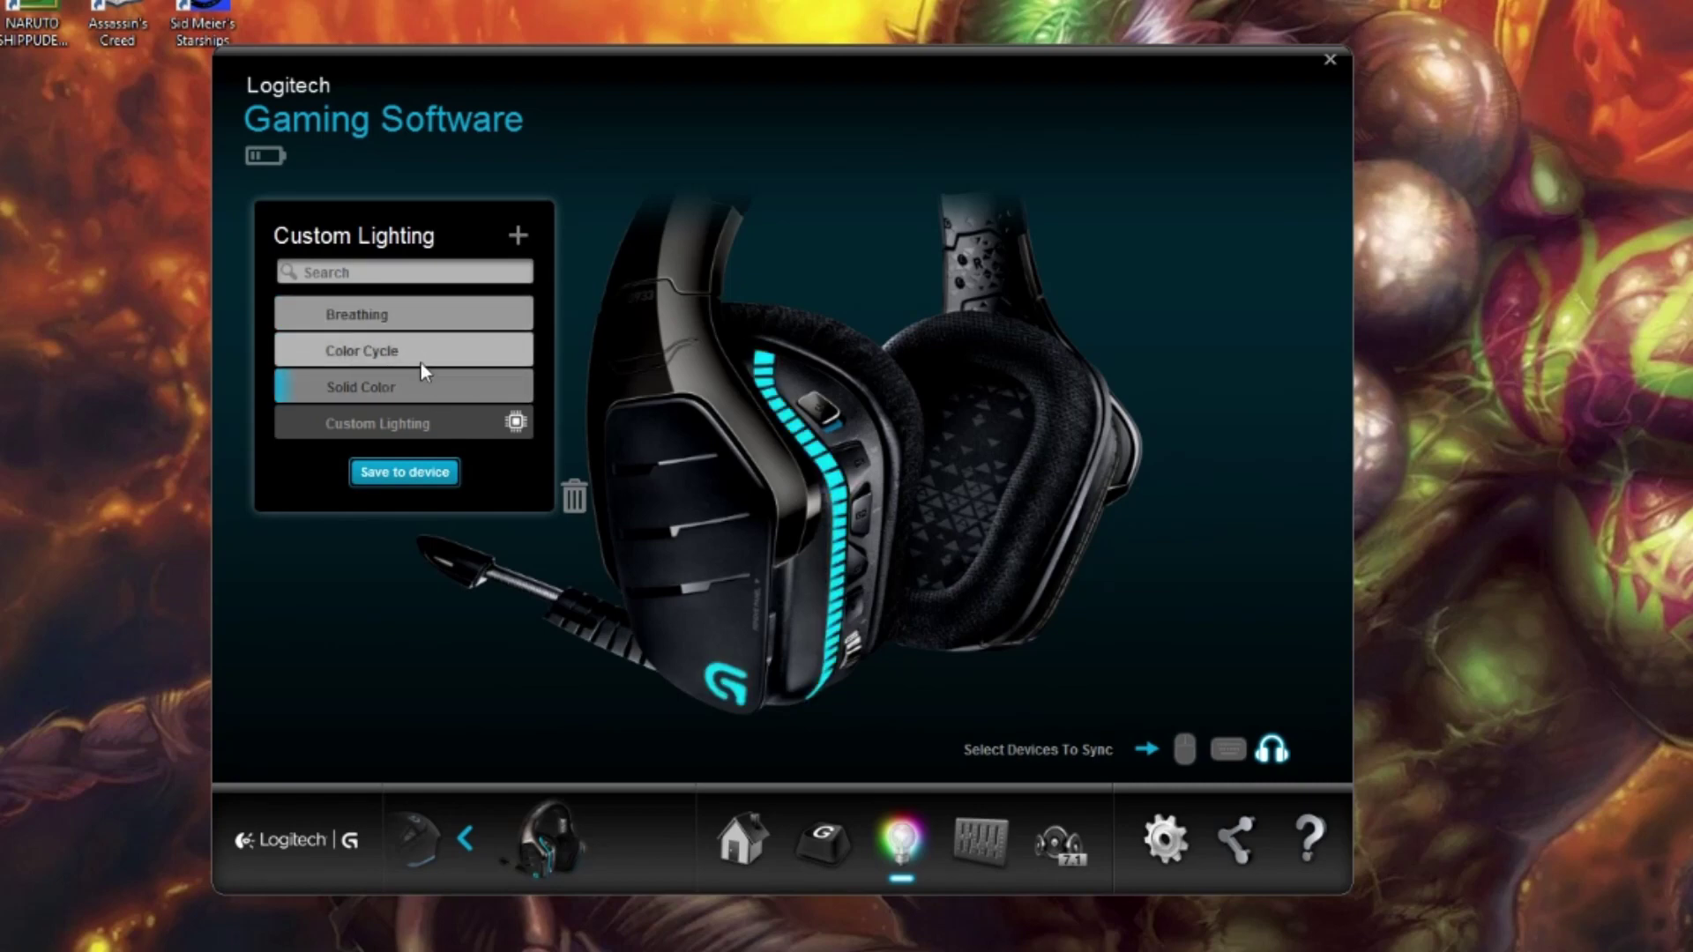
click(388, 353)
click(379, 385)
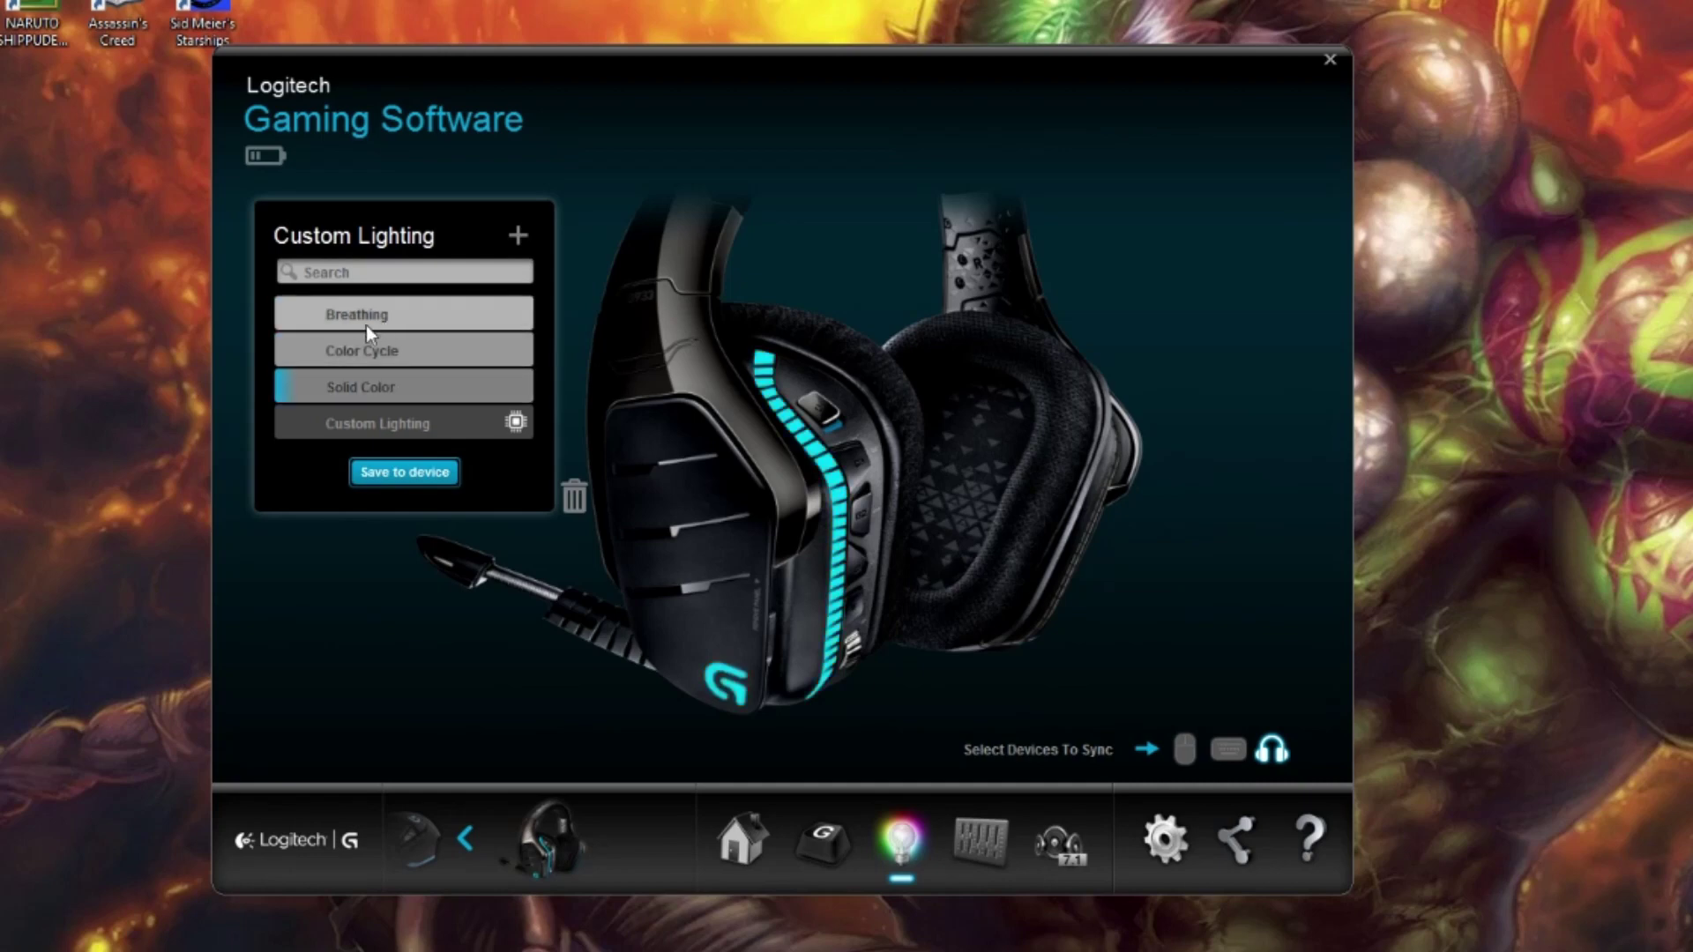
click(415, 425)
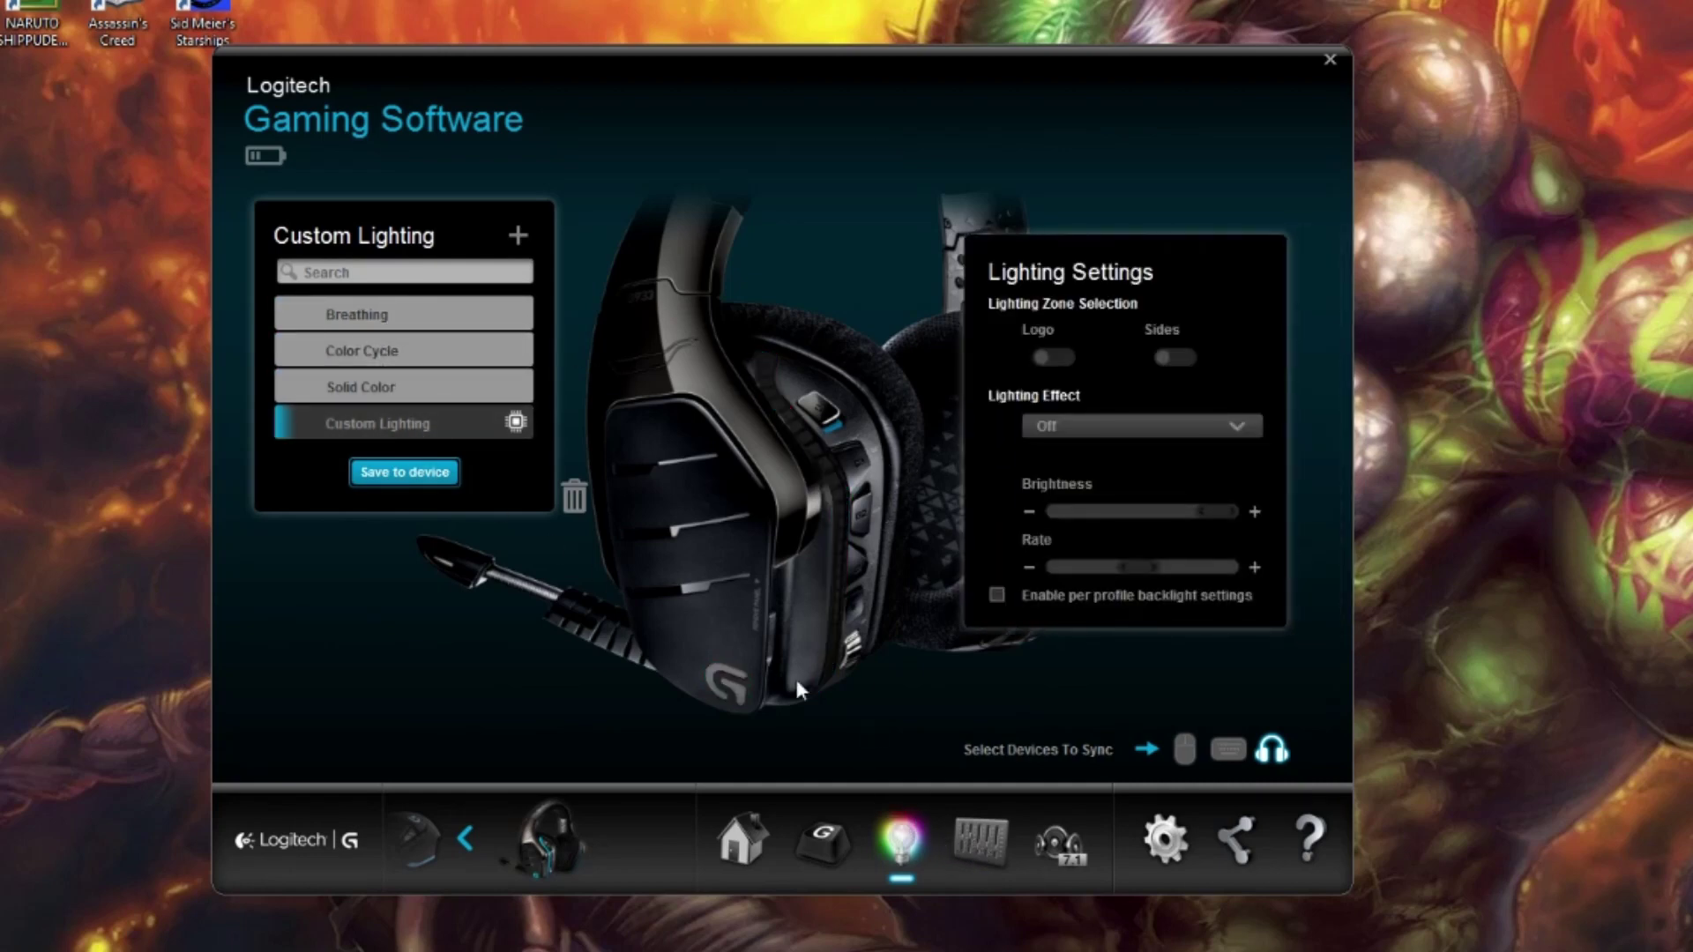
click(389, 324)
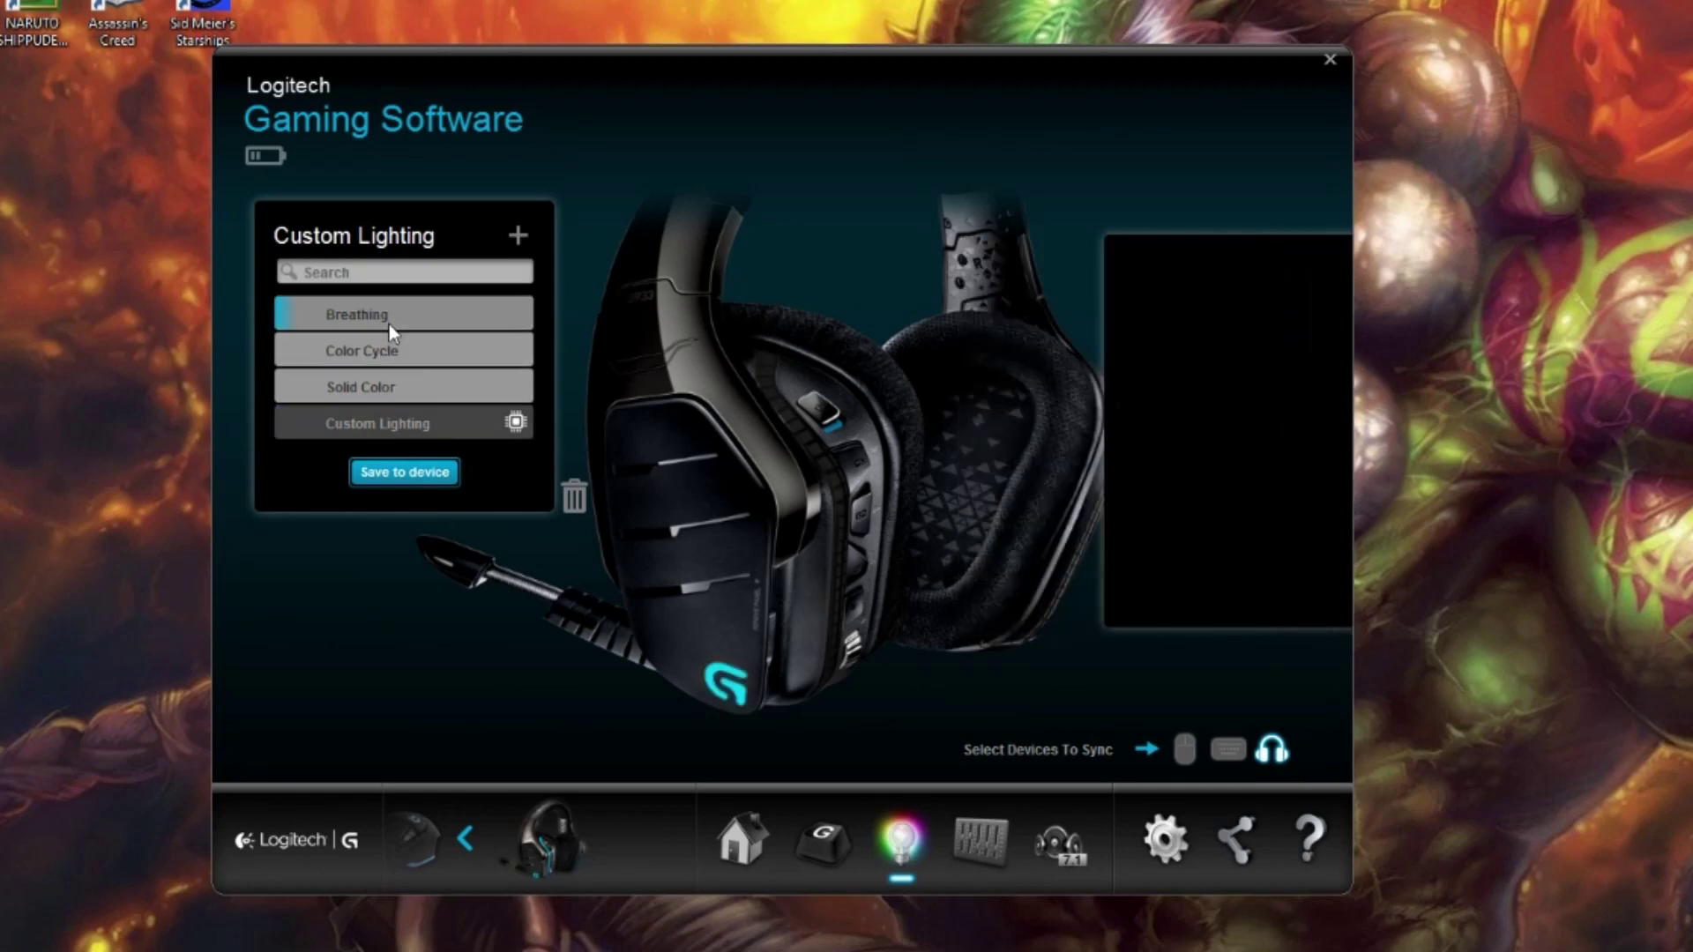
click(448, 430)
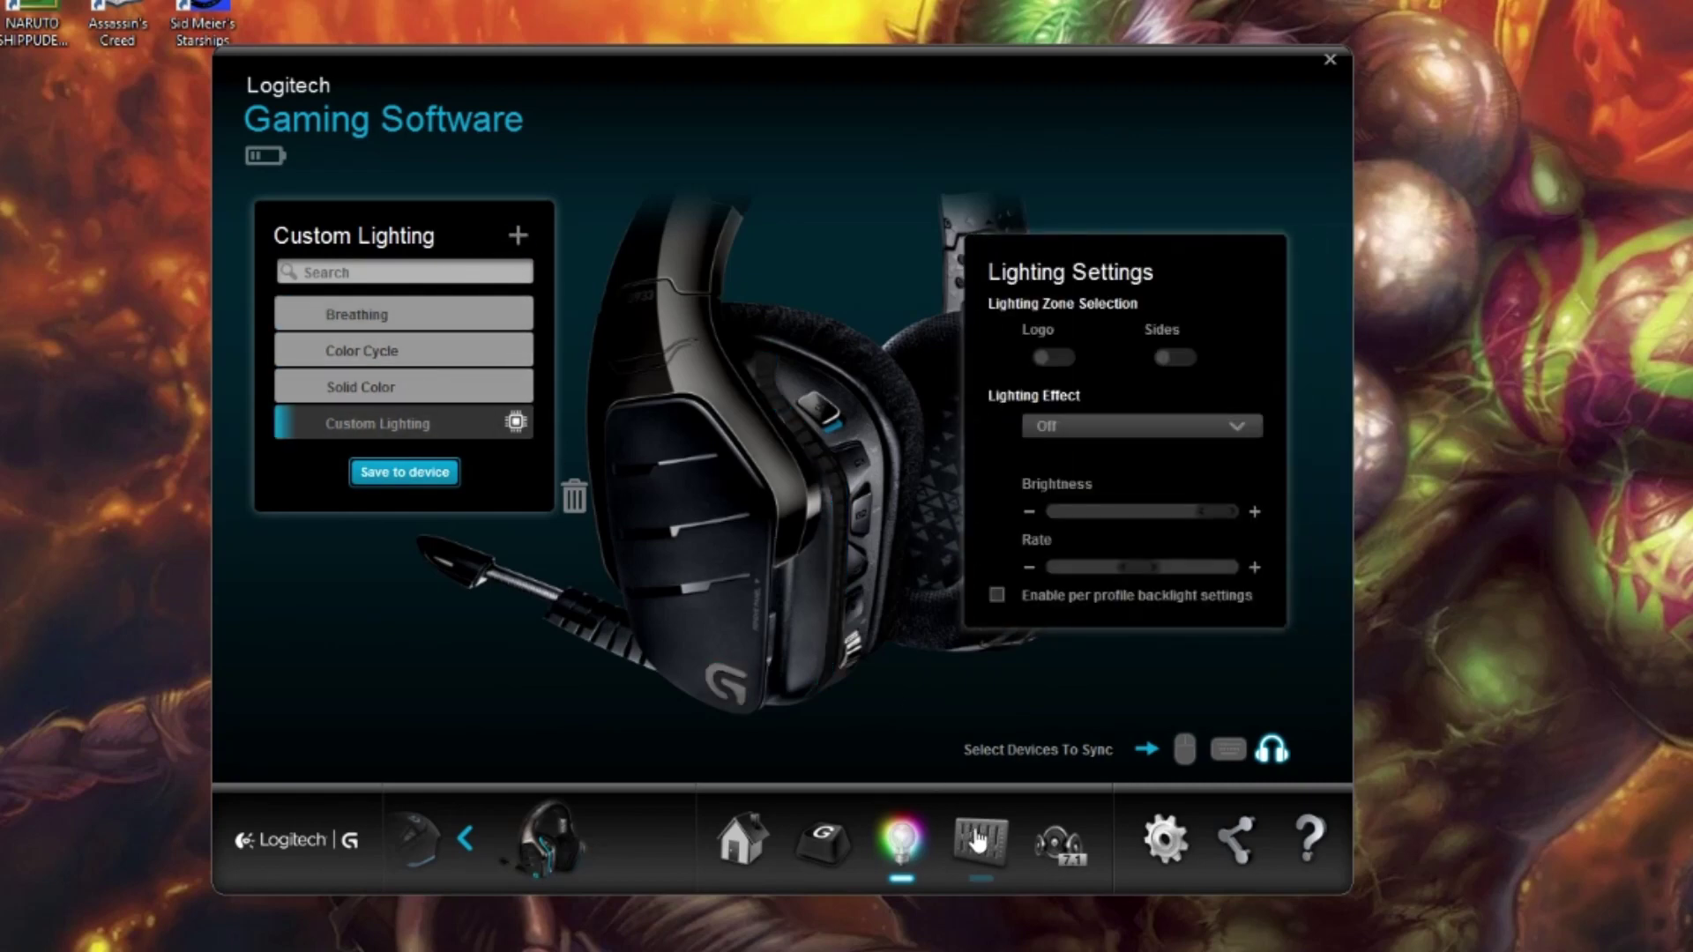
Review the headset's equalizer settings and open the Surround Sound Mixer
click(977, 842)
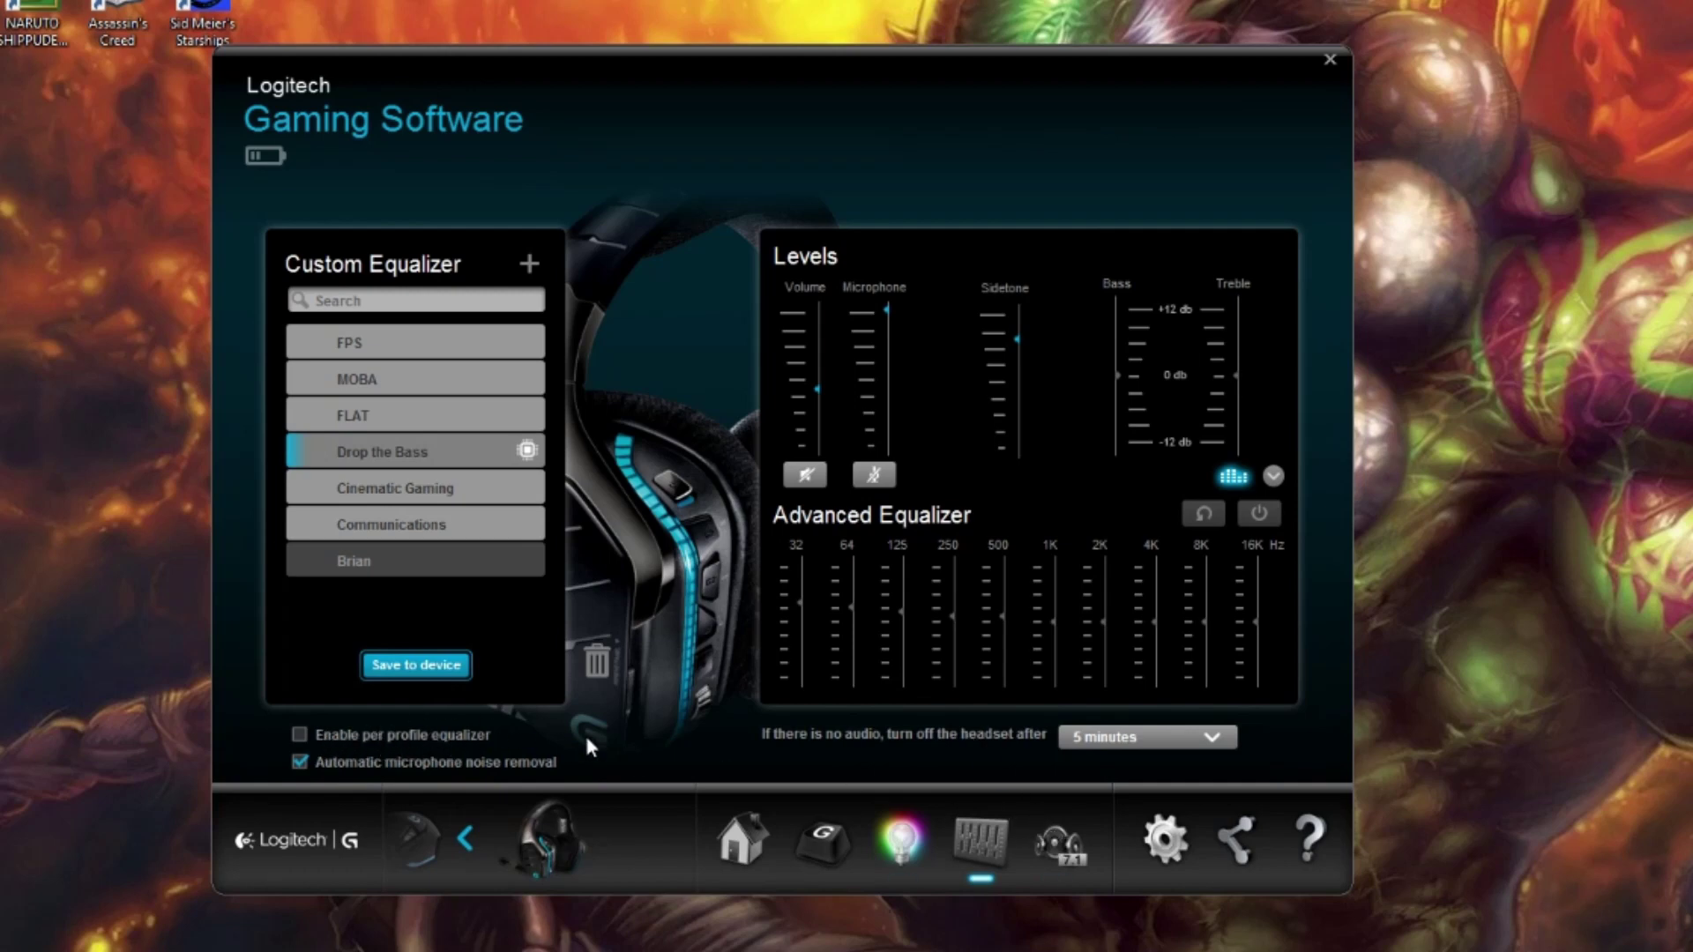
click(1062, 835)
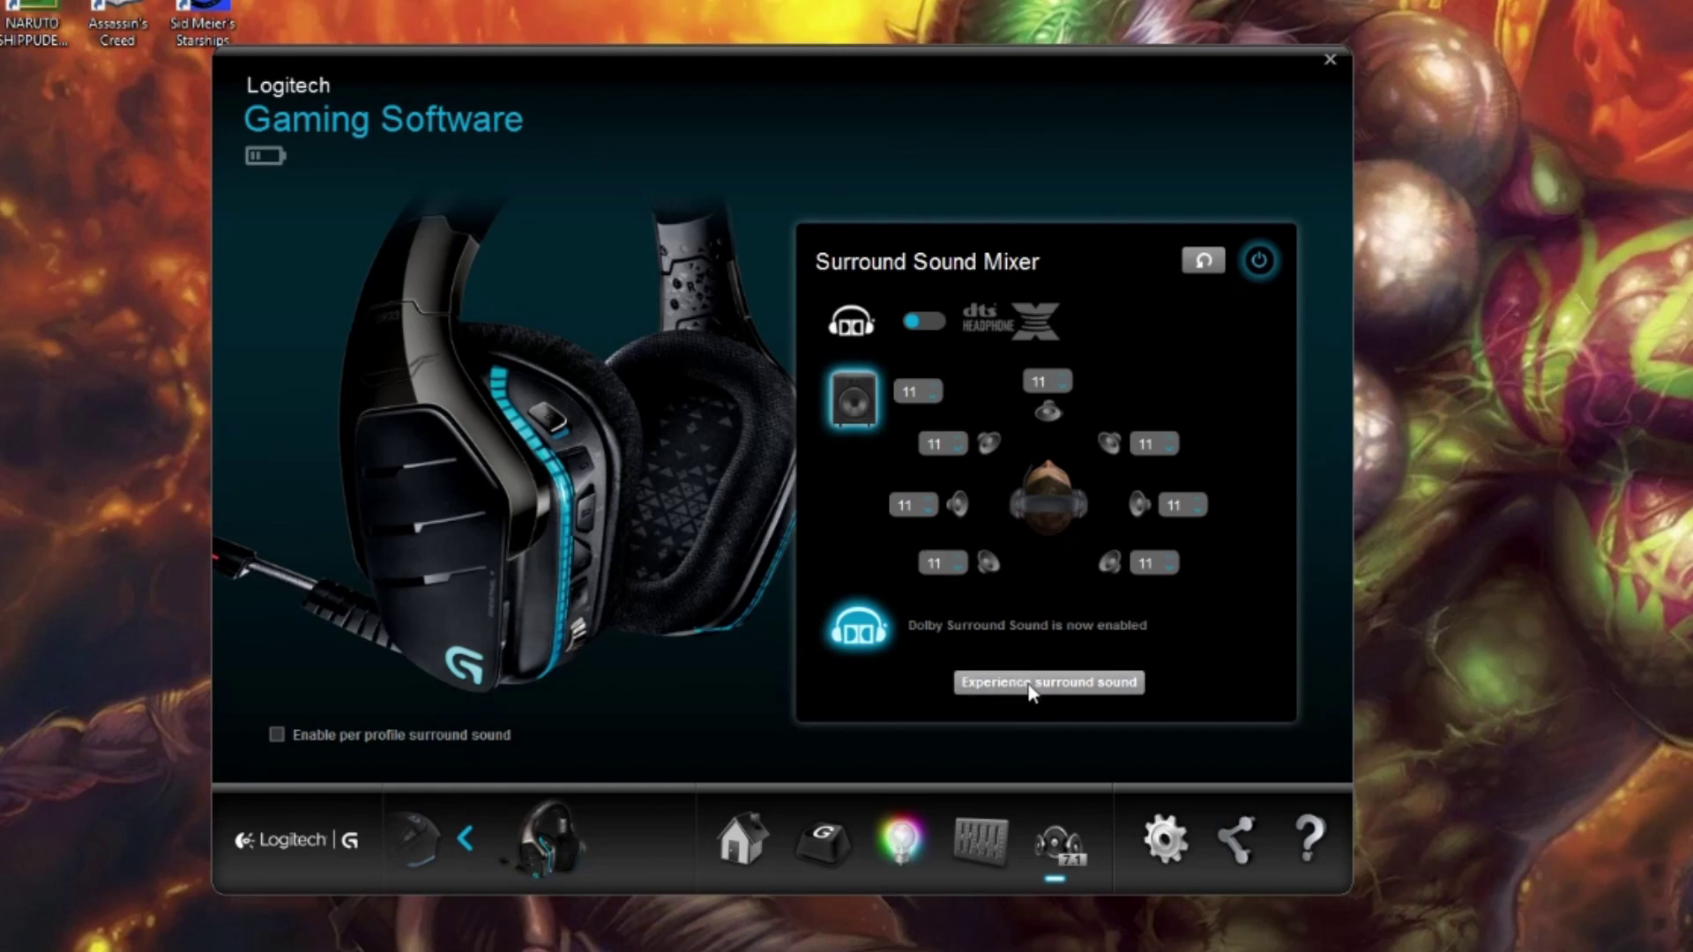
Switch surround sound to DTS Headphone:X and check its stereo mode and room choices, keeping Super Stereo Wide and DTS 7.1
click(939, 324)
click(940, 324)
click(940, 324)
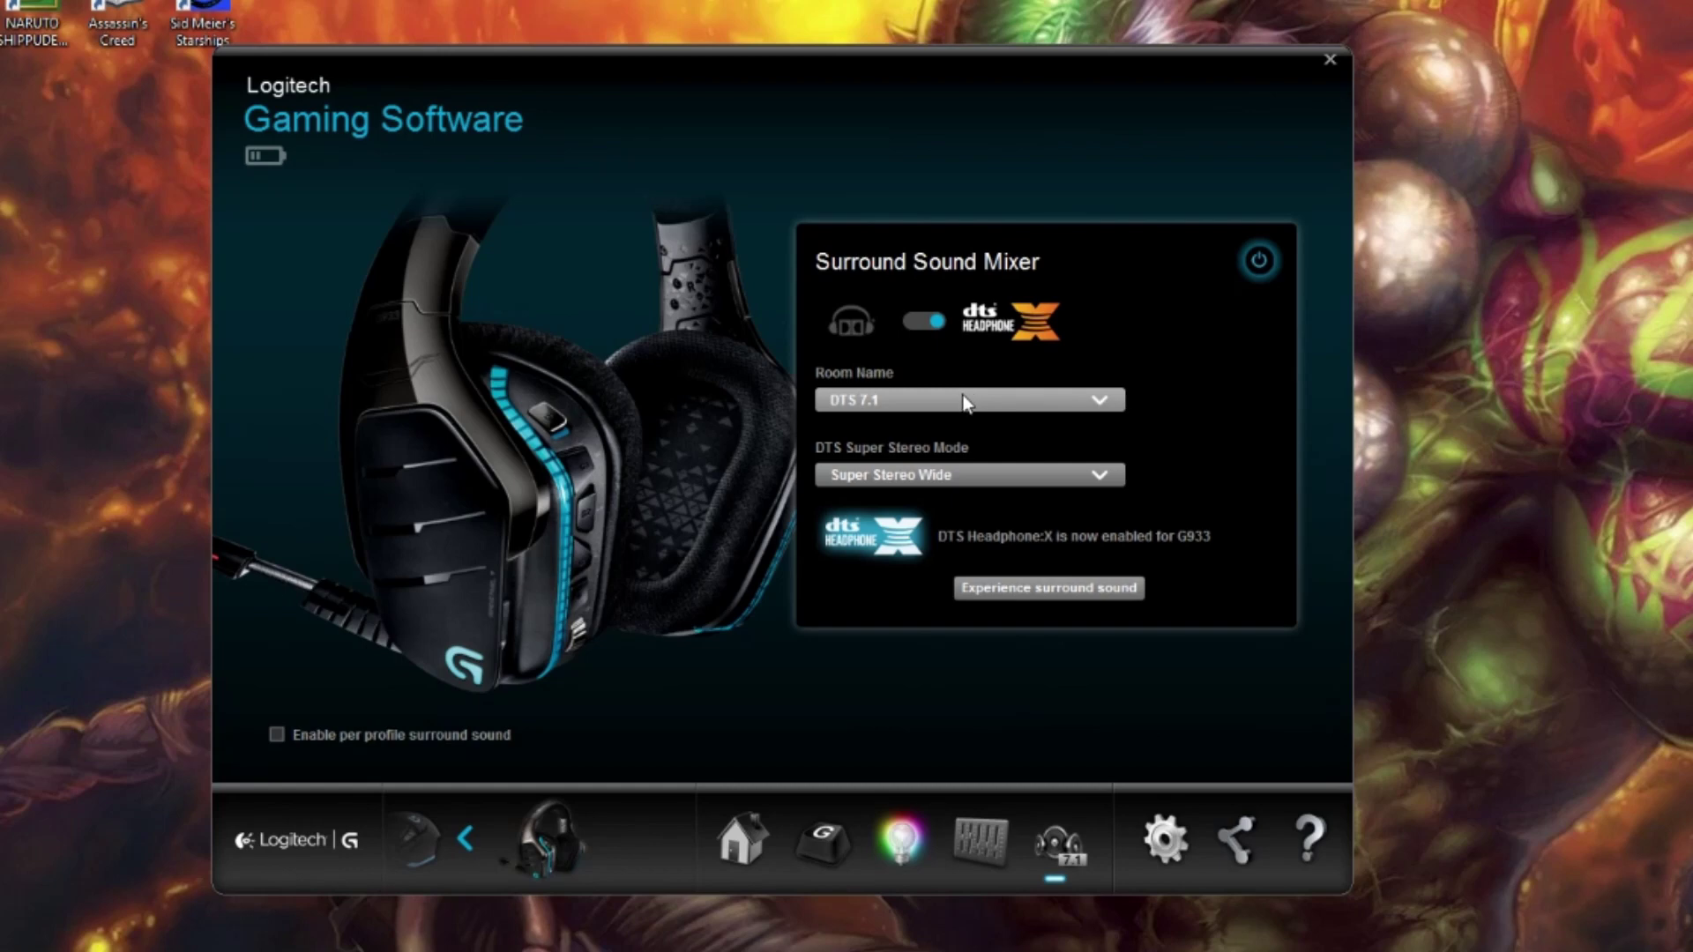
click(902, 475)
click(902, 474)
click(933, 479)
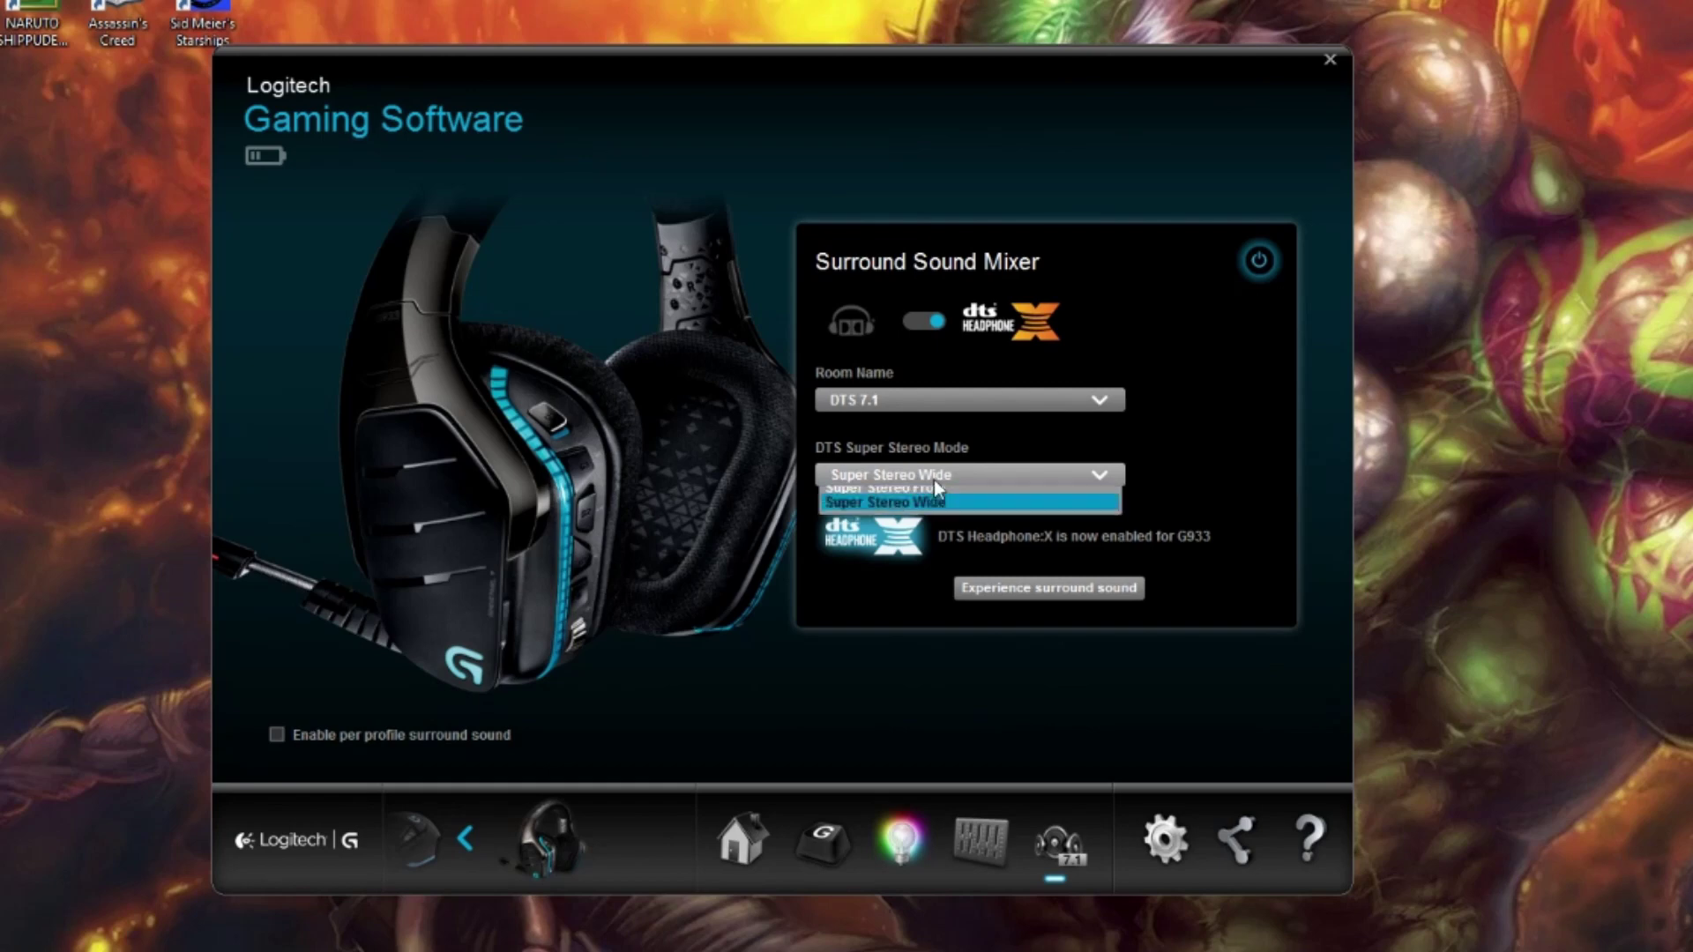
click(933, 510)
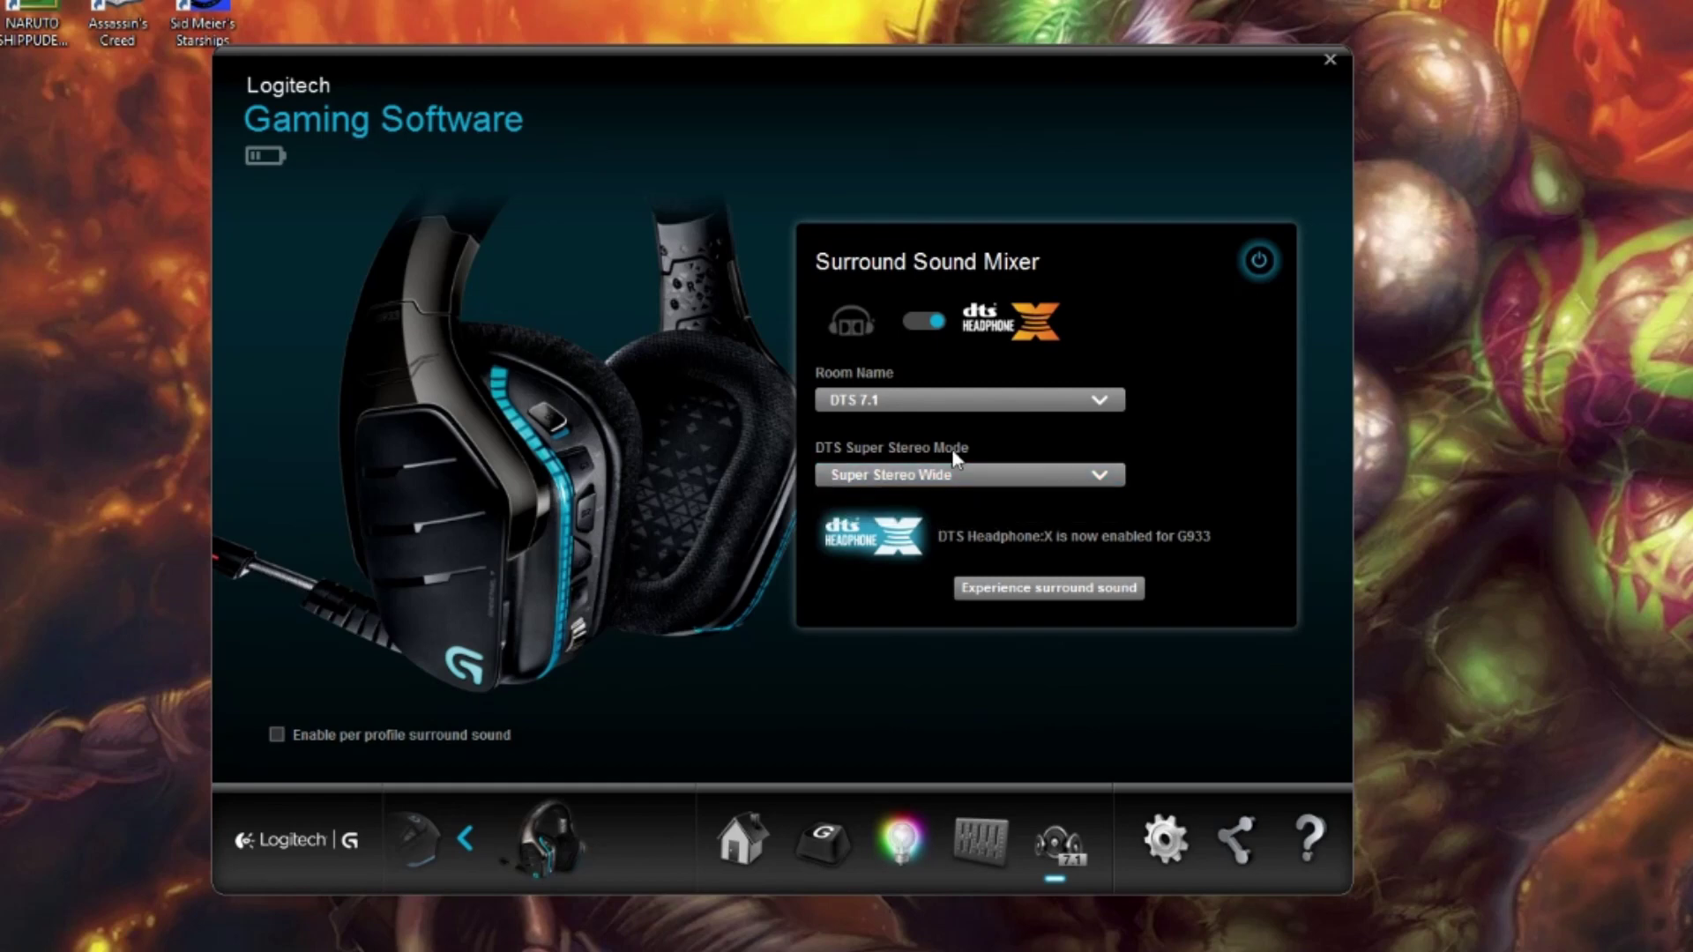
click(954, 401)
click(944, 417)
Return surround sound to Dolby and toggle the surround effect off and on again
click(914, 323)
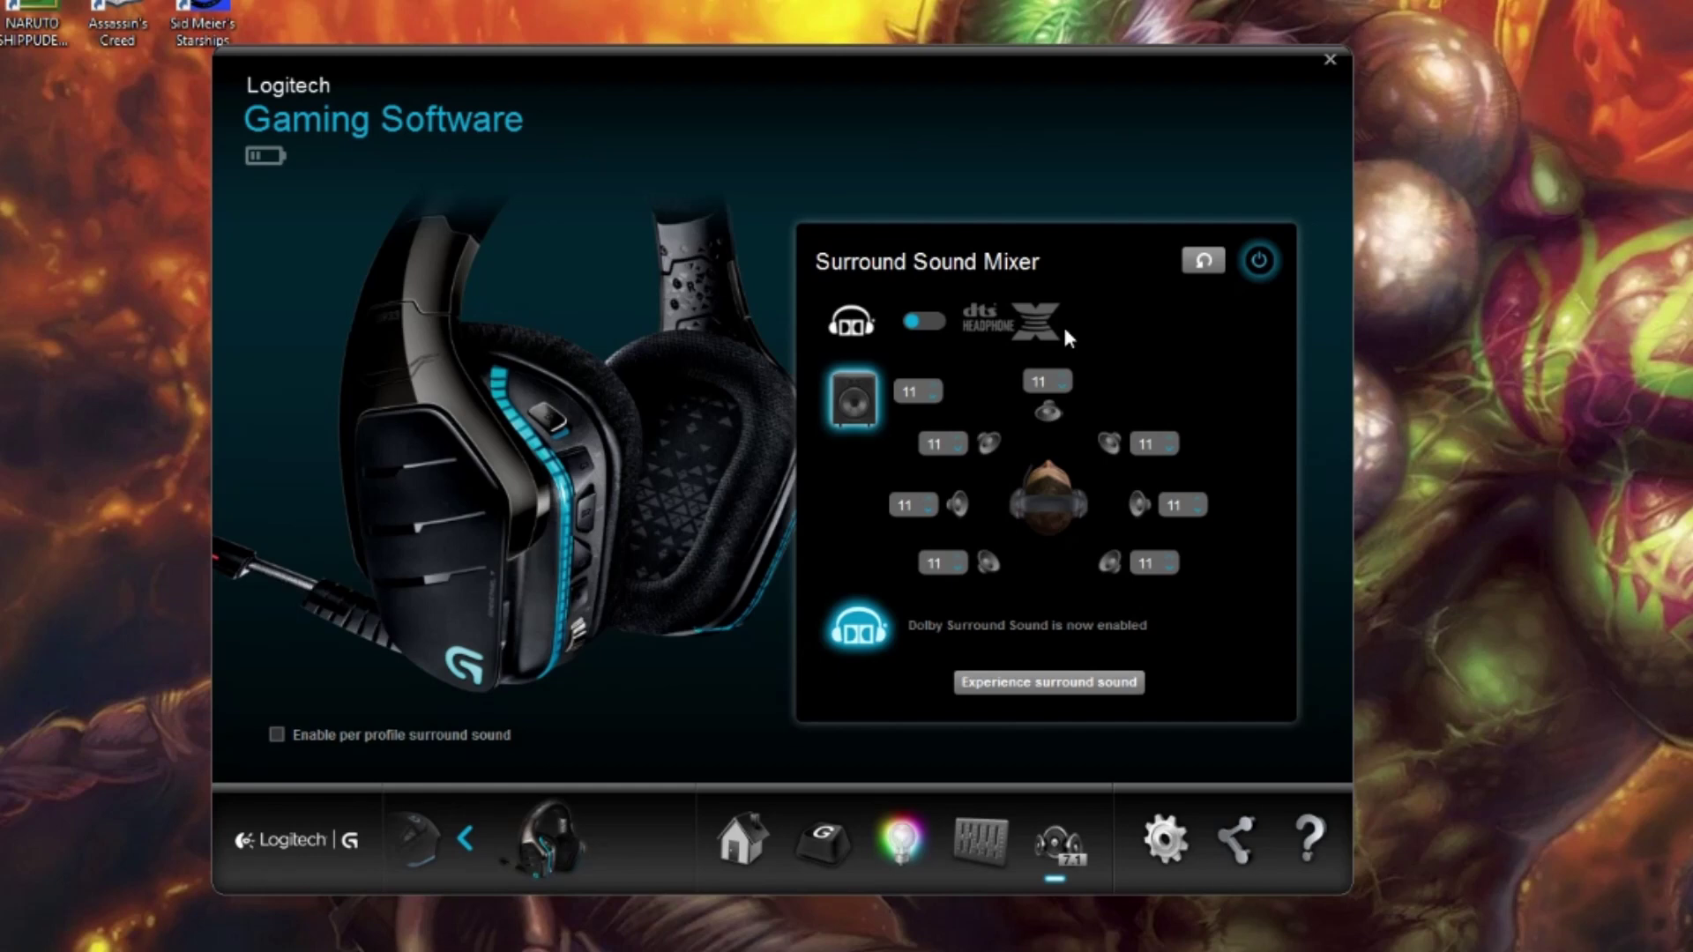
click(1257, 264)
click(1258, 262)
Alternate surround sound between DTS Headphone:X and Dolby to compare the two modes, ending on Dolby
click(940, 328)
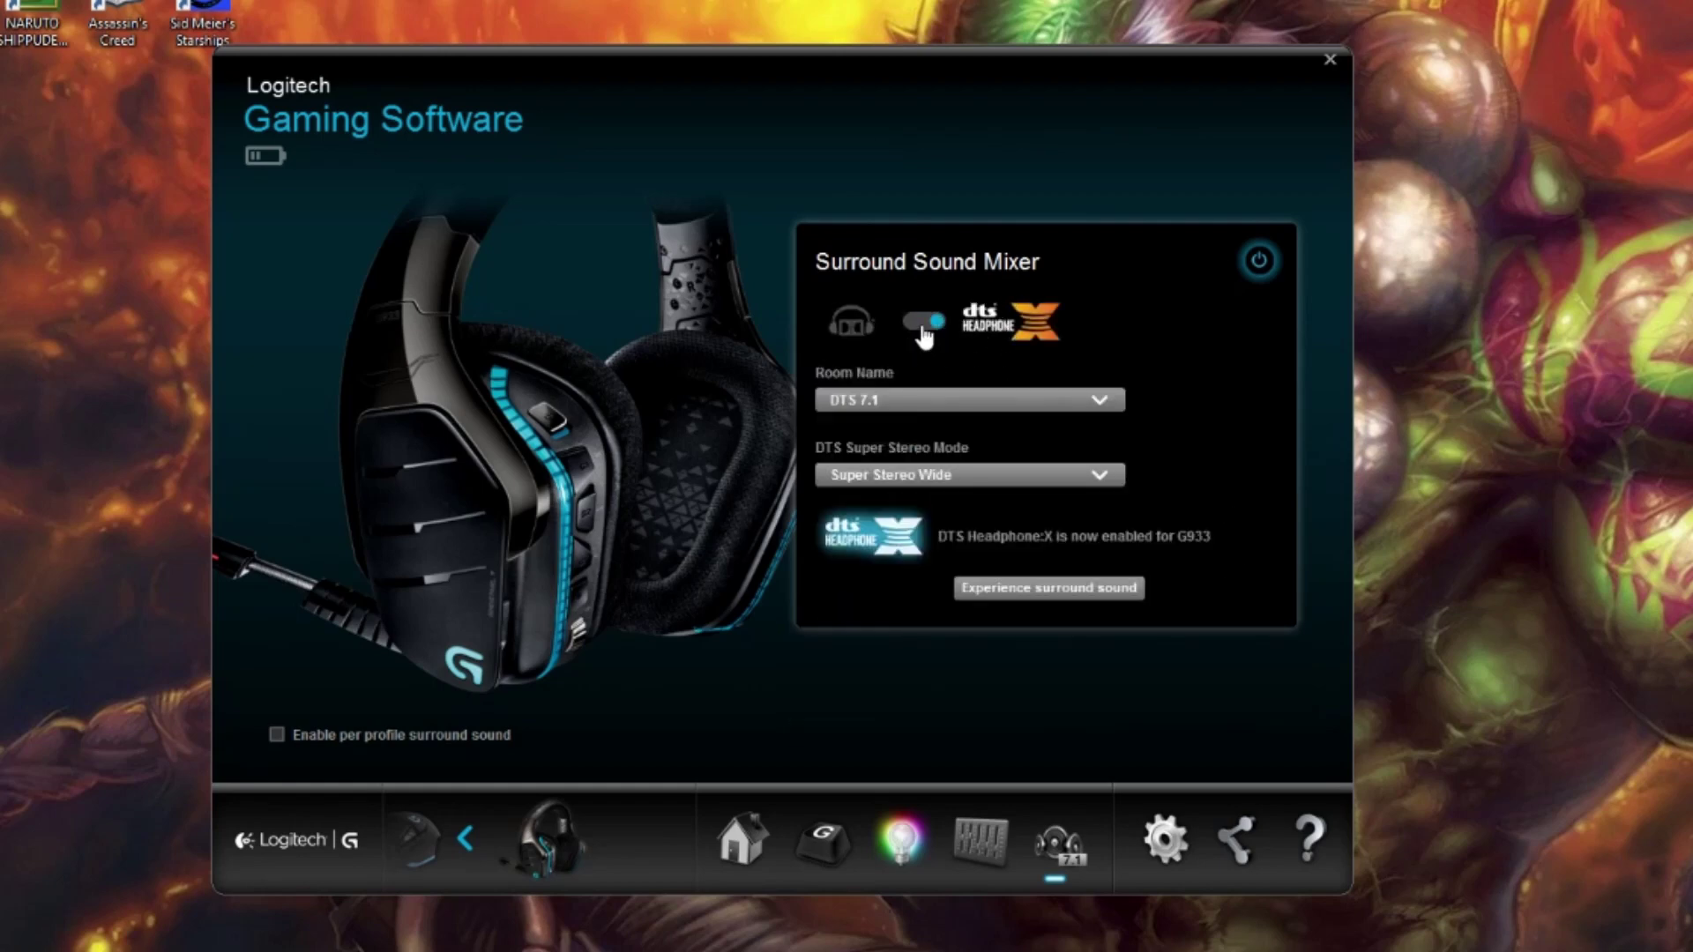
click(921, 323)
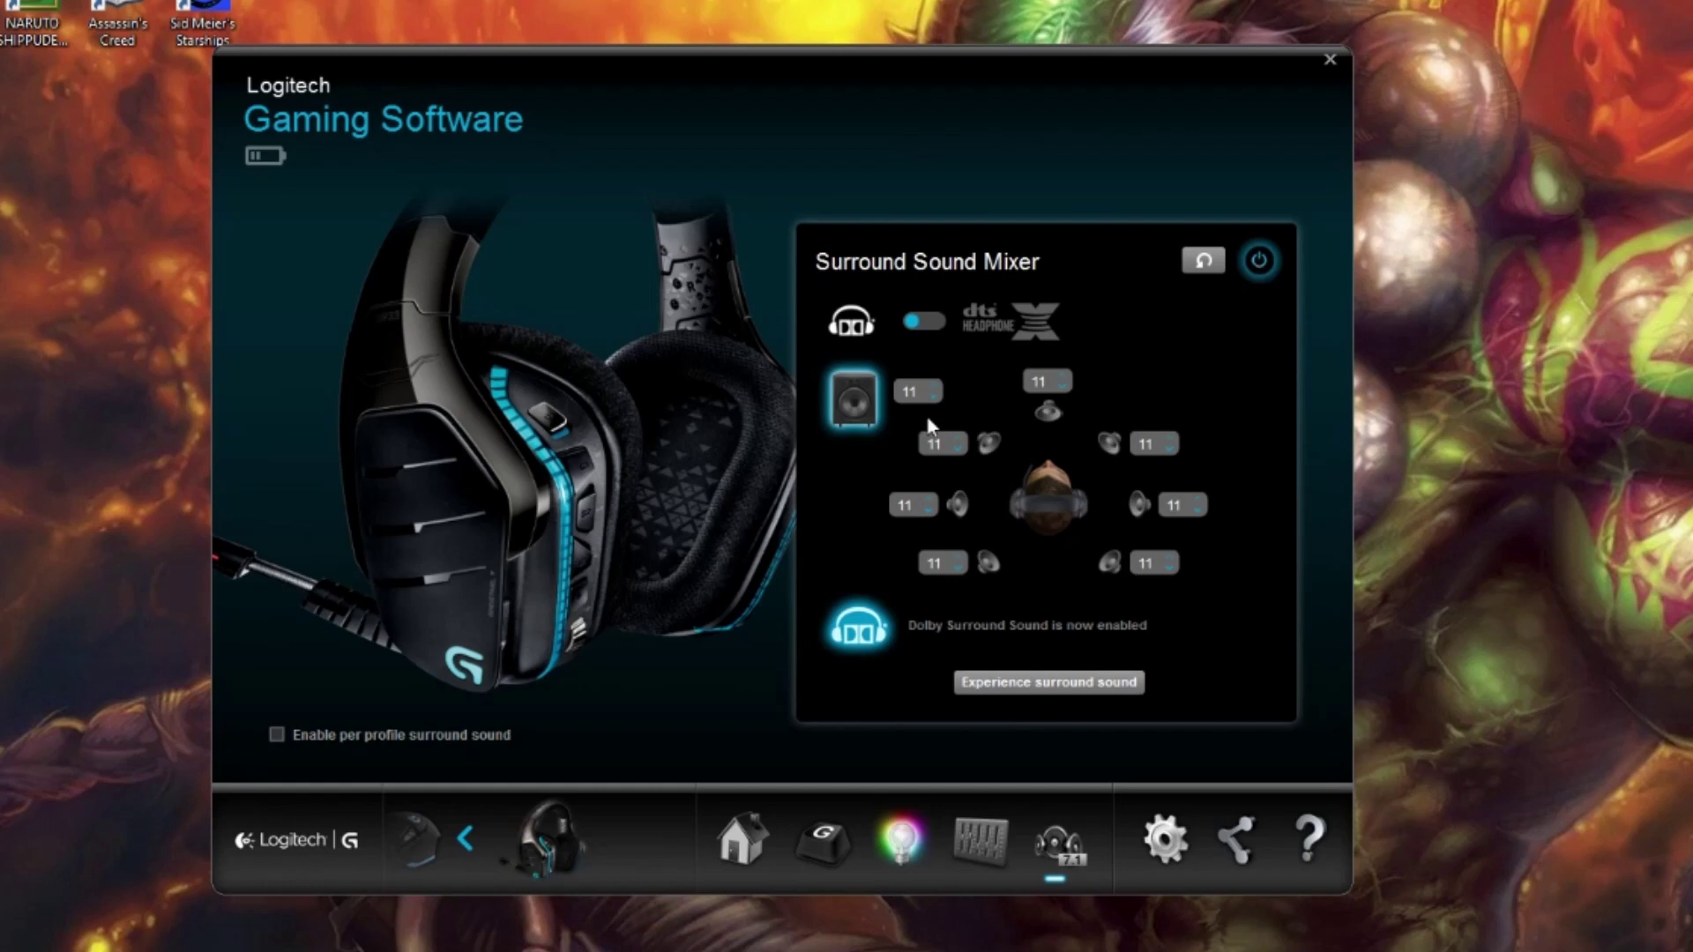
click(926, 322)
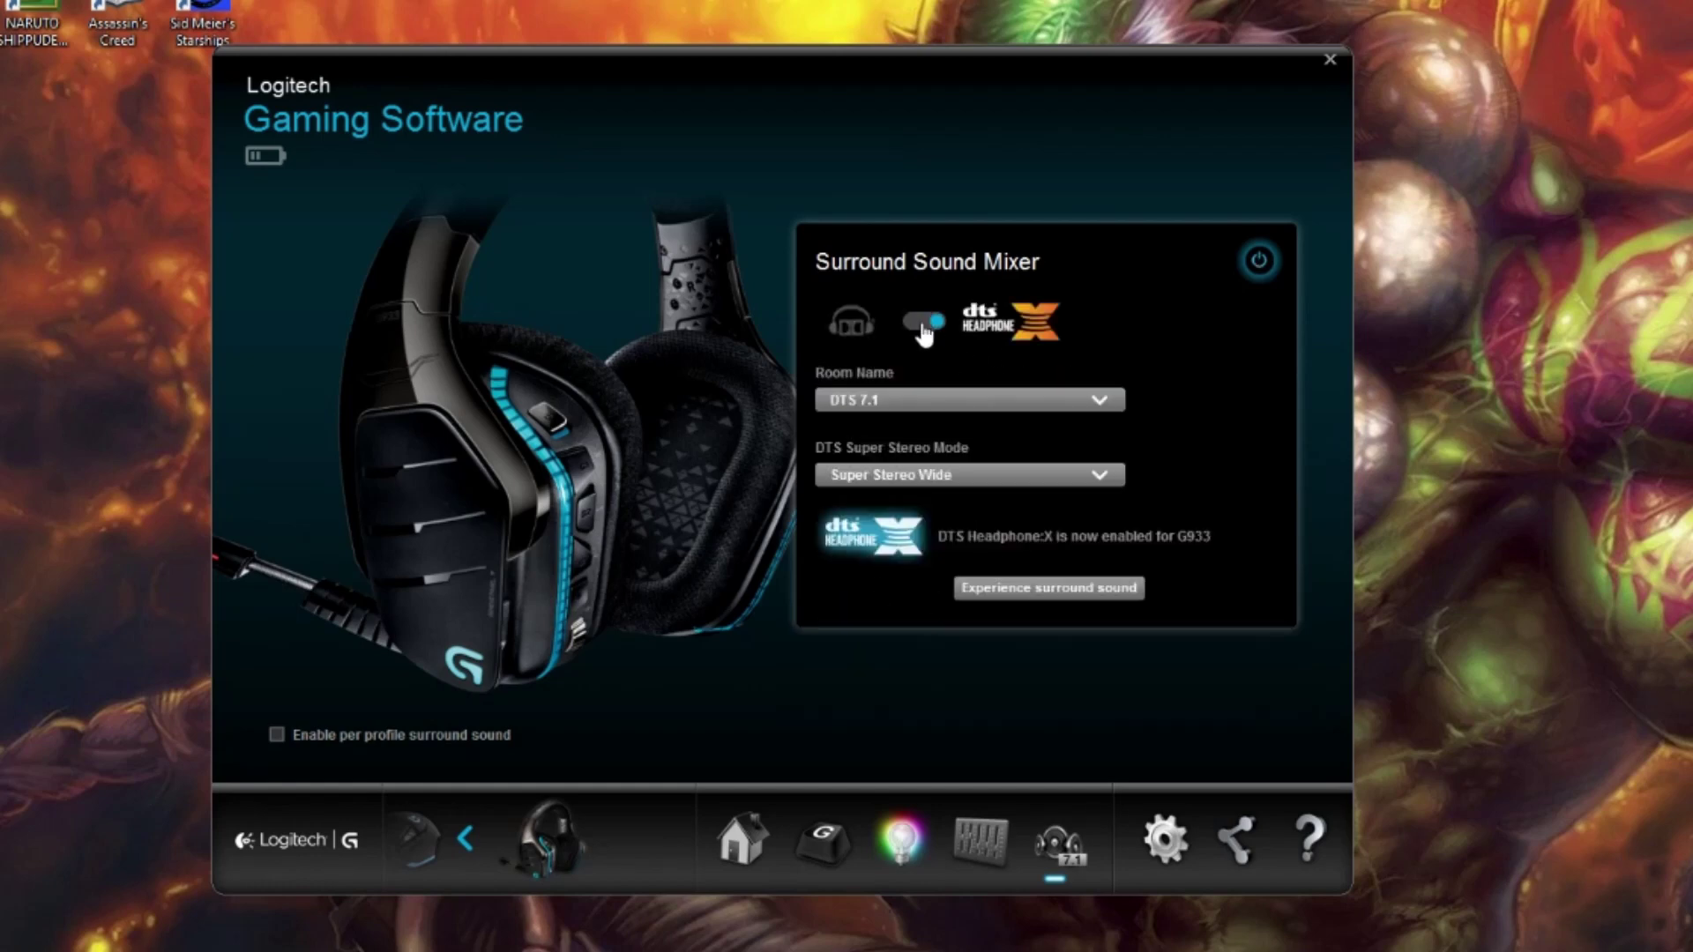
click(923, 322)
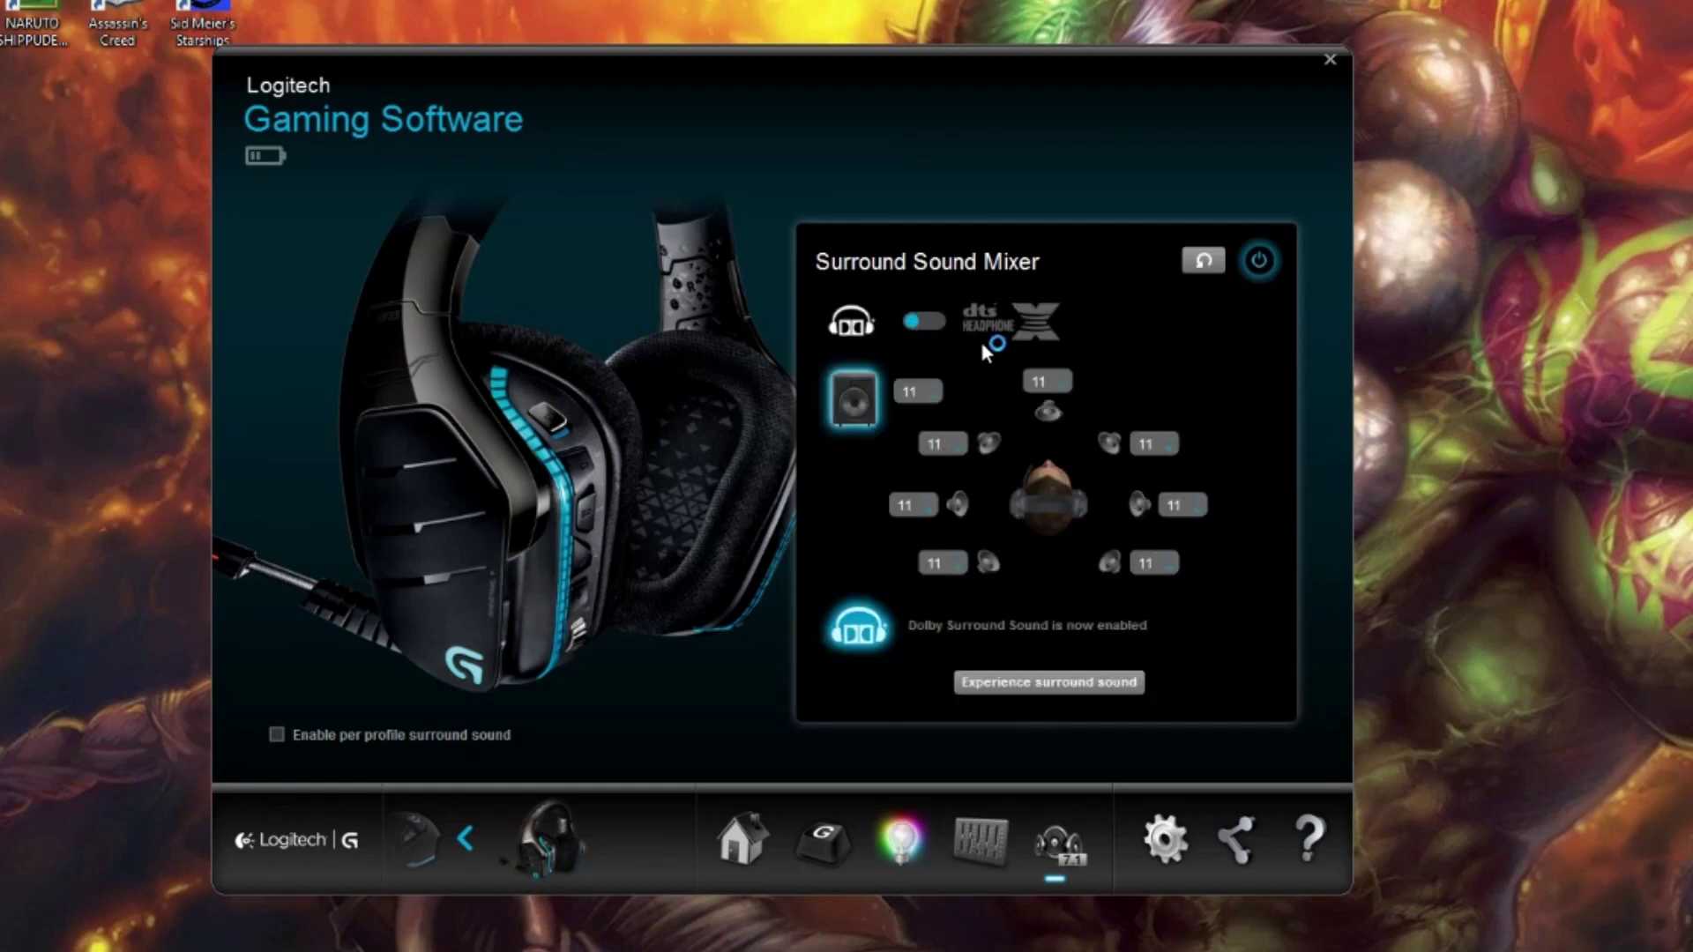
click(930, 322)
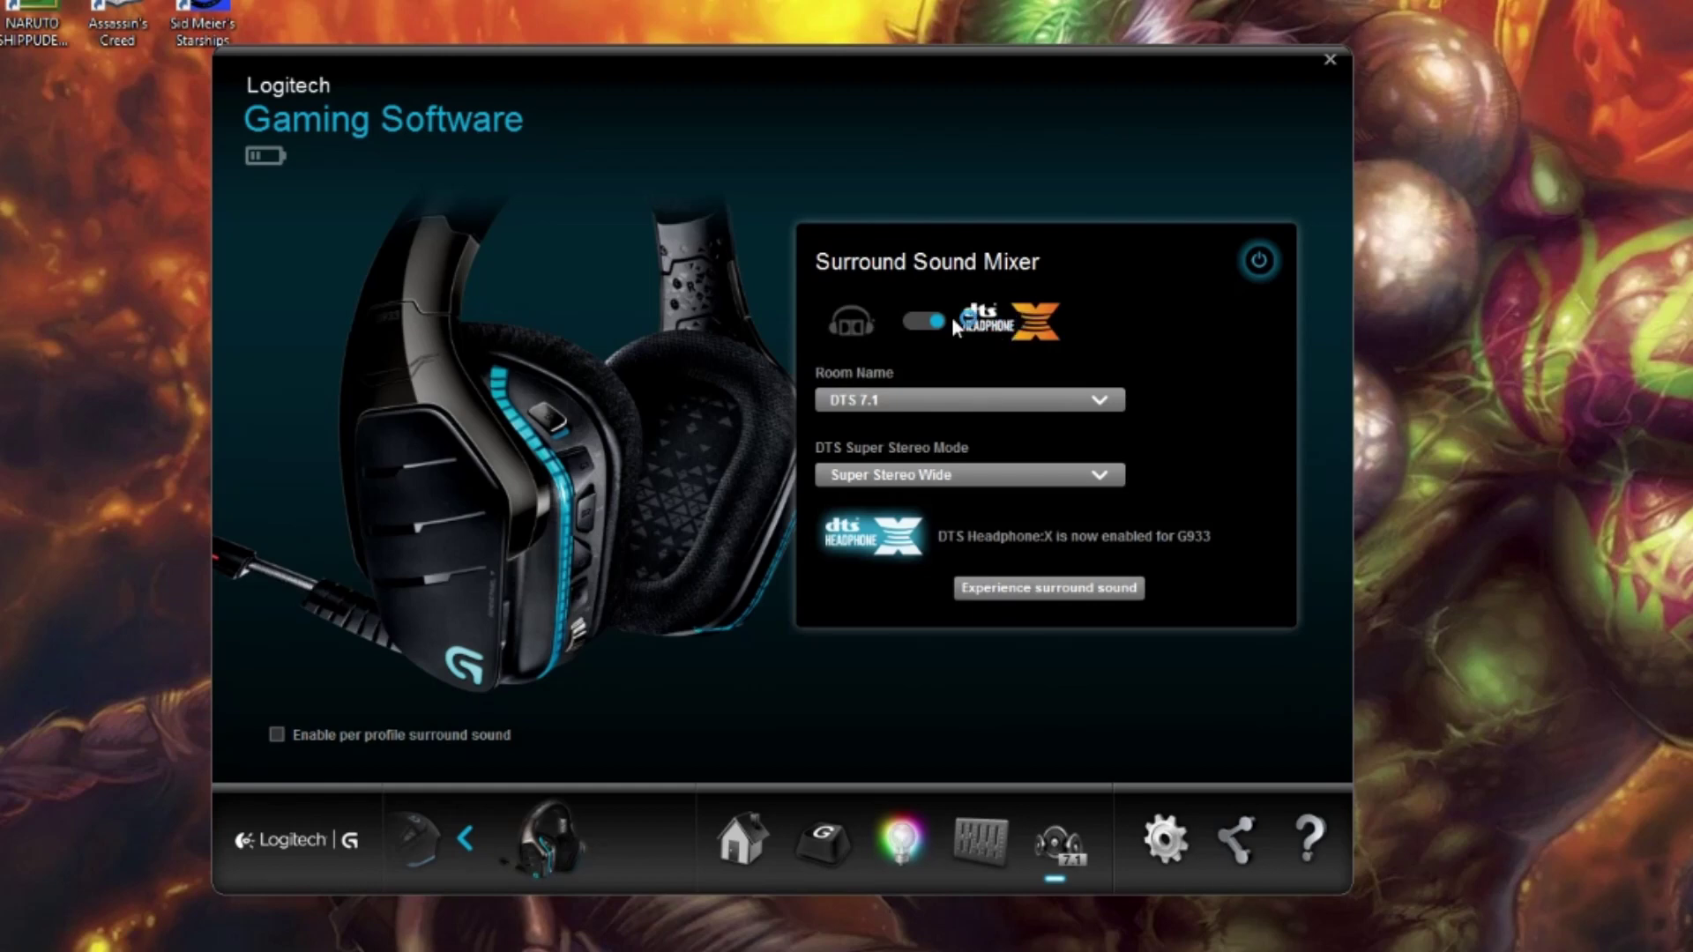
click(923, 322)
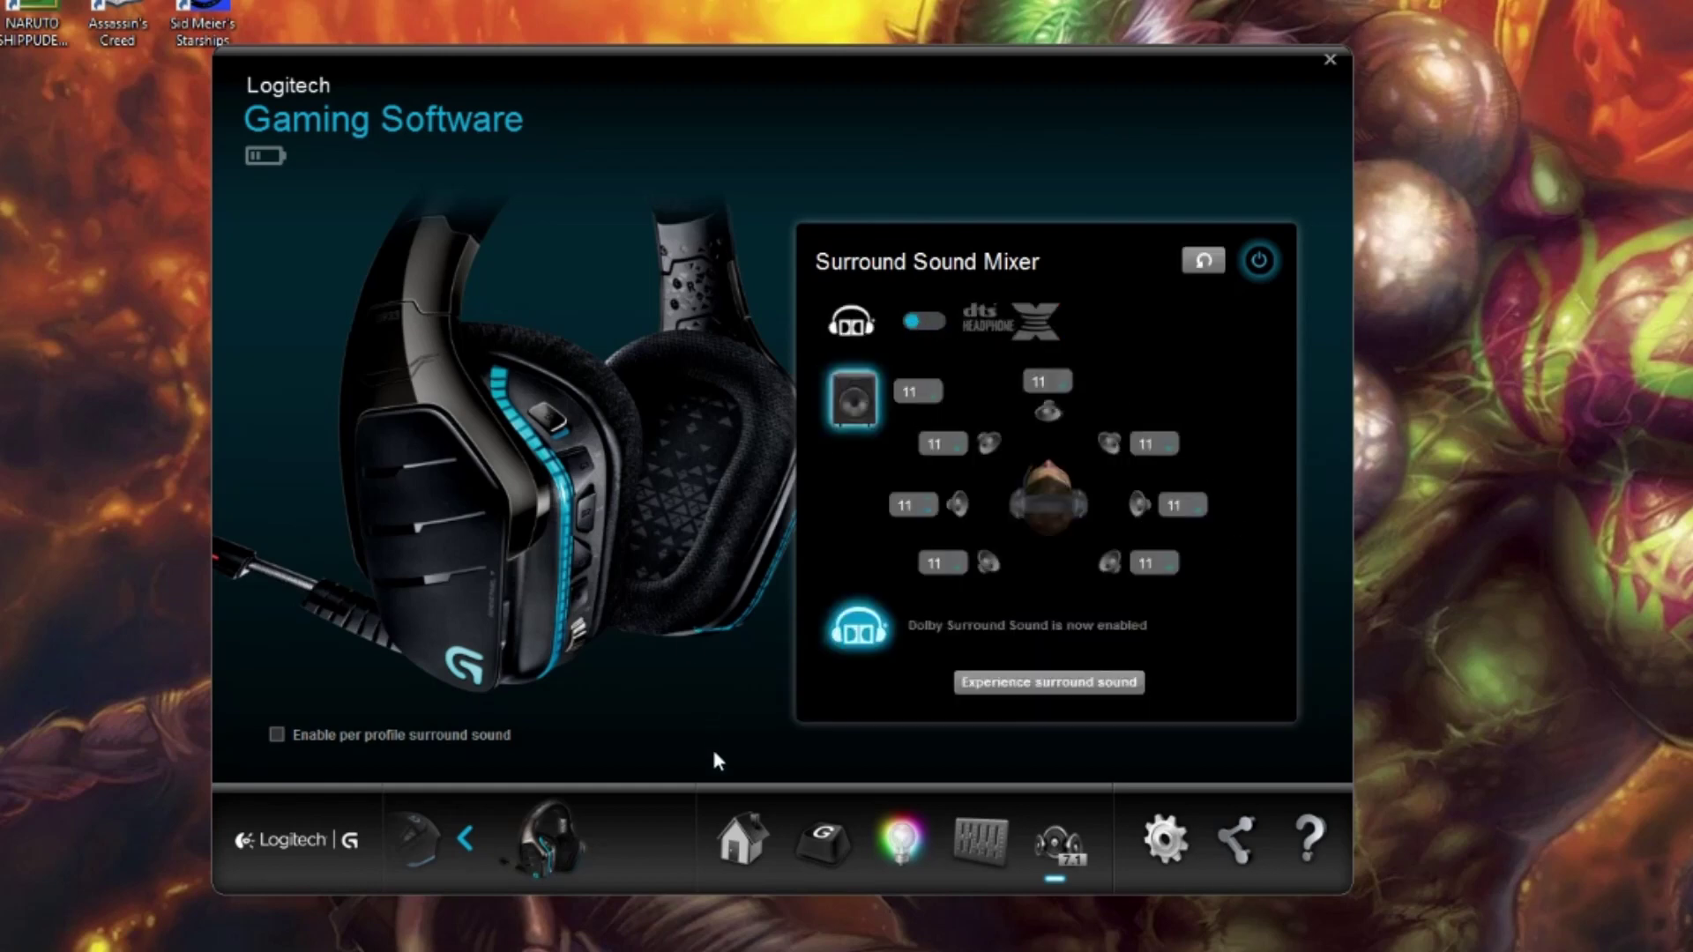